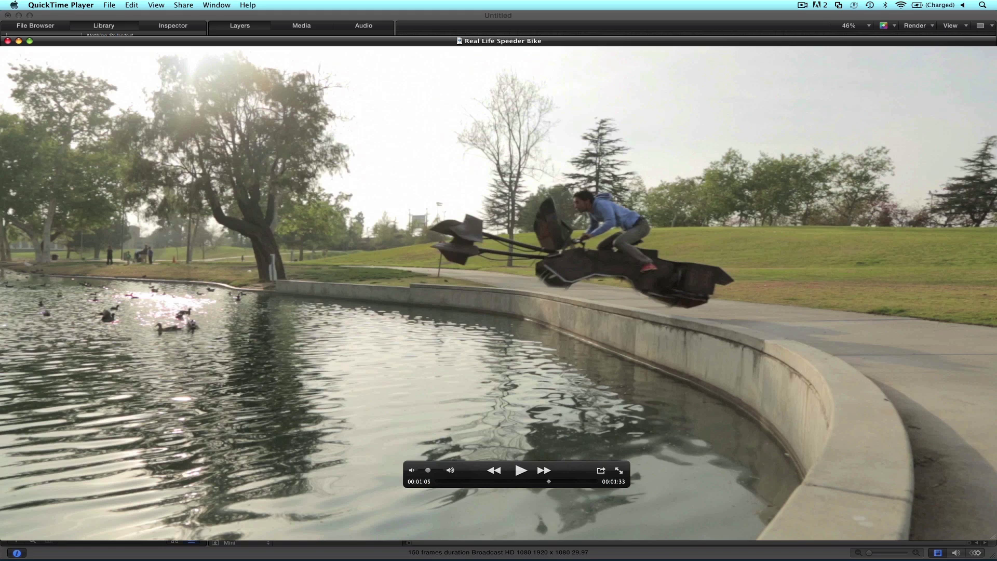
Close the speeder bike movie in QuickTime Player to reveal the empty project
key("super+w")
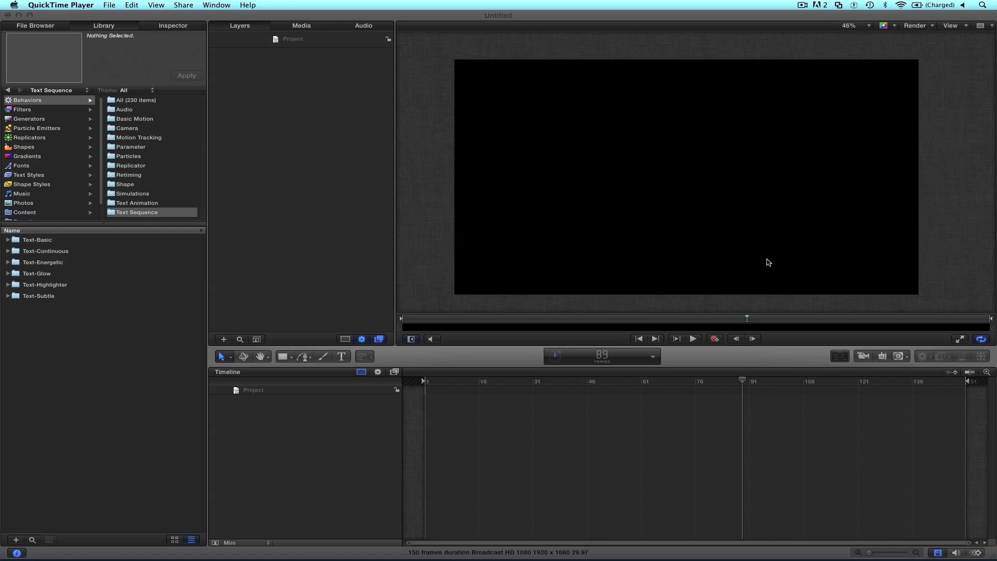
Bring the Motion project window to the front
left_click(769, 262)
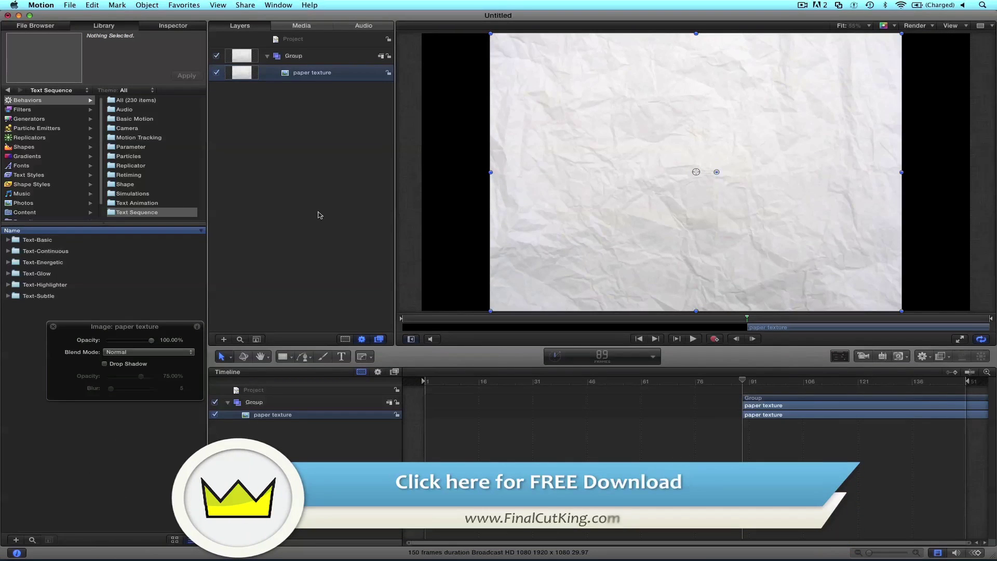
Start the paper texture at frame 1 and crop it to a wide strip with a Rectangle Mask
key("Home")
key("bracketleft")
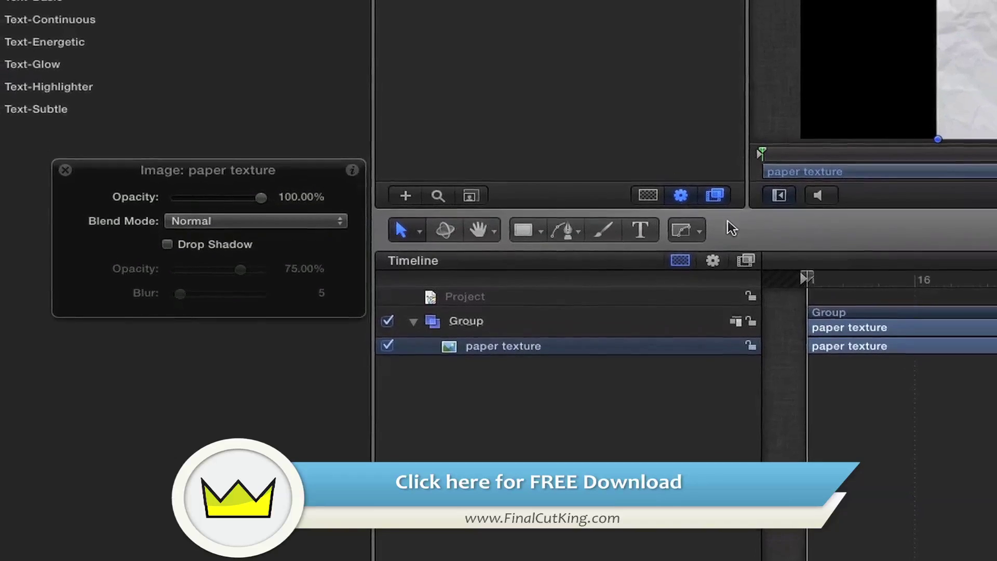
left_click(690, 230)
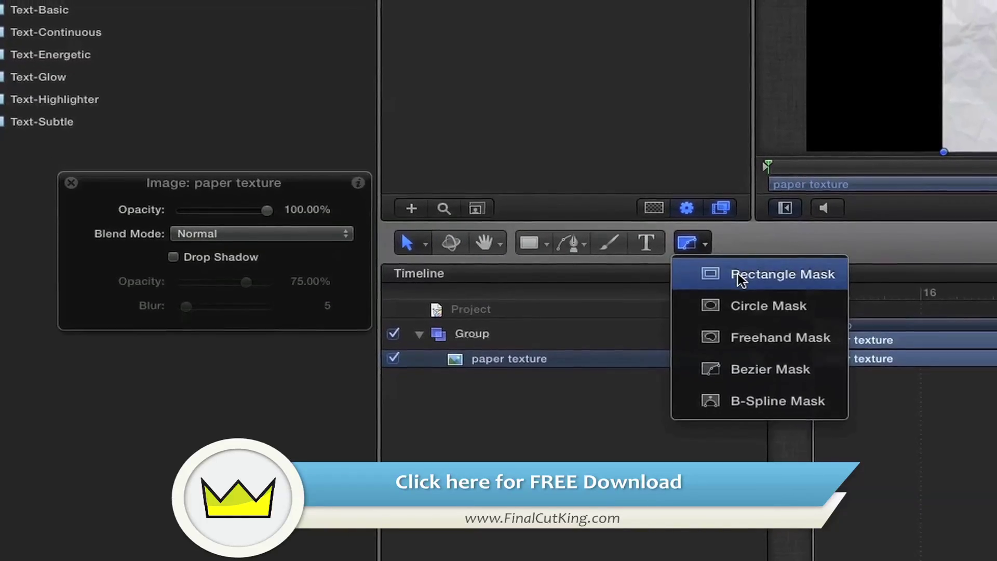
left_click(742, 278)
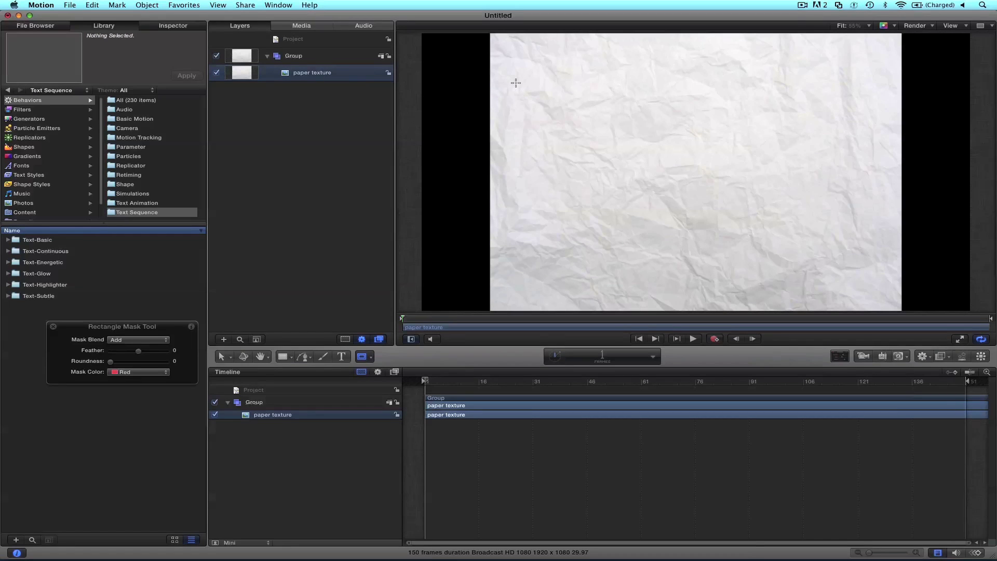
left_click_drag(515, 83, 879, 237)
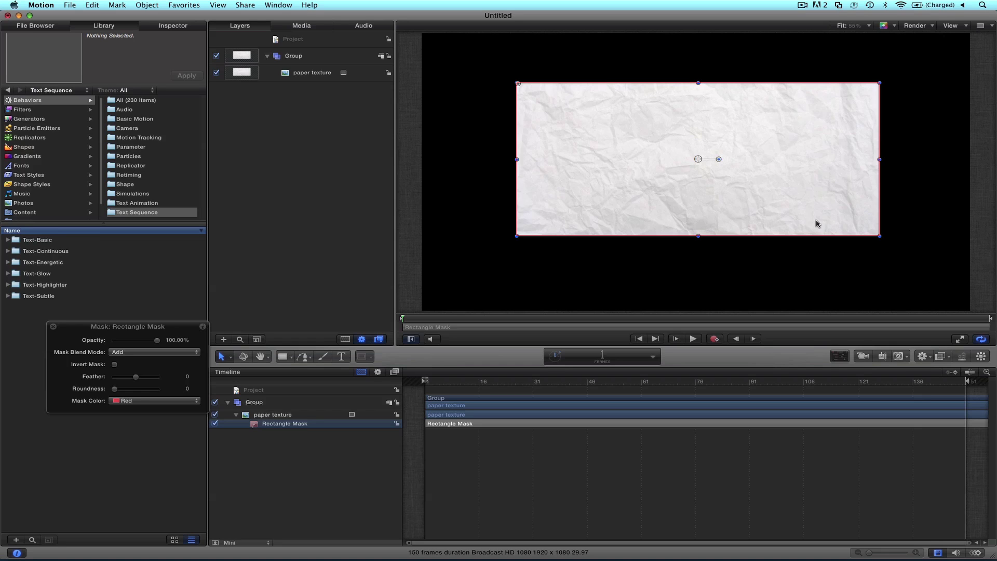
left_click(254, 402)
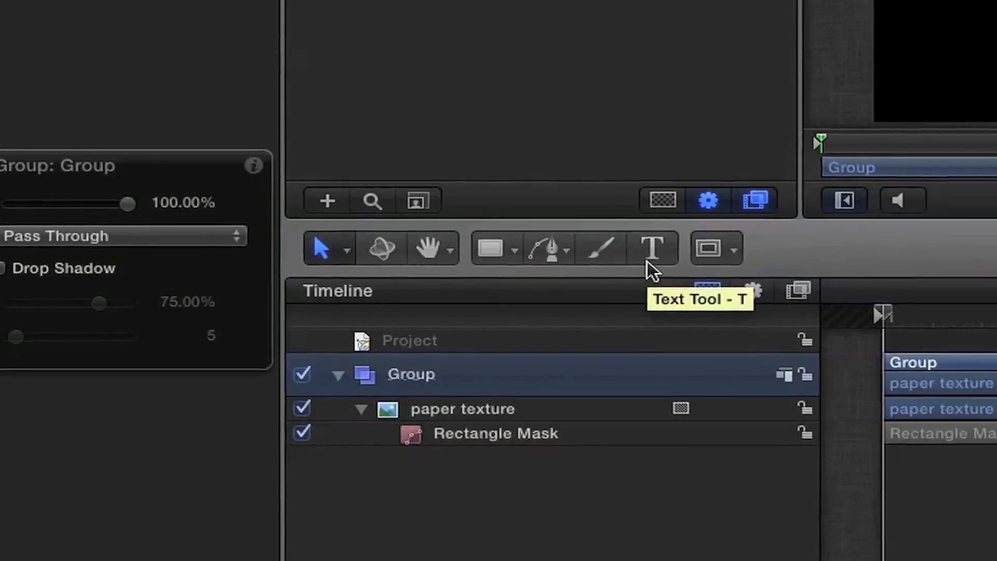
Add a 'Zach King' text layer on the paper and enlarge it to size 149
left_click(658, 257)
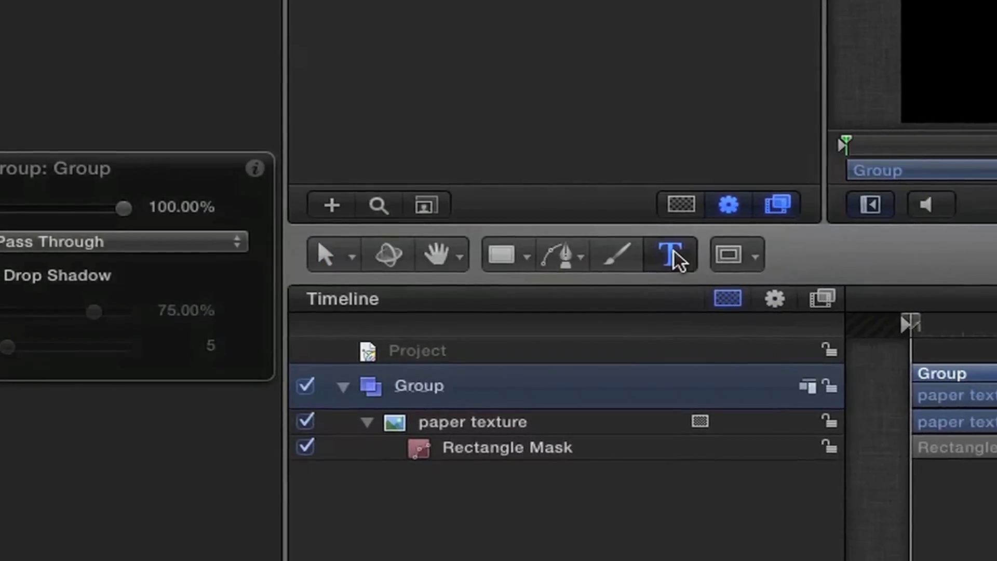
left_click(689, 226)
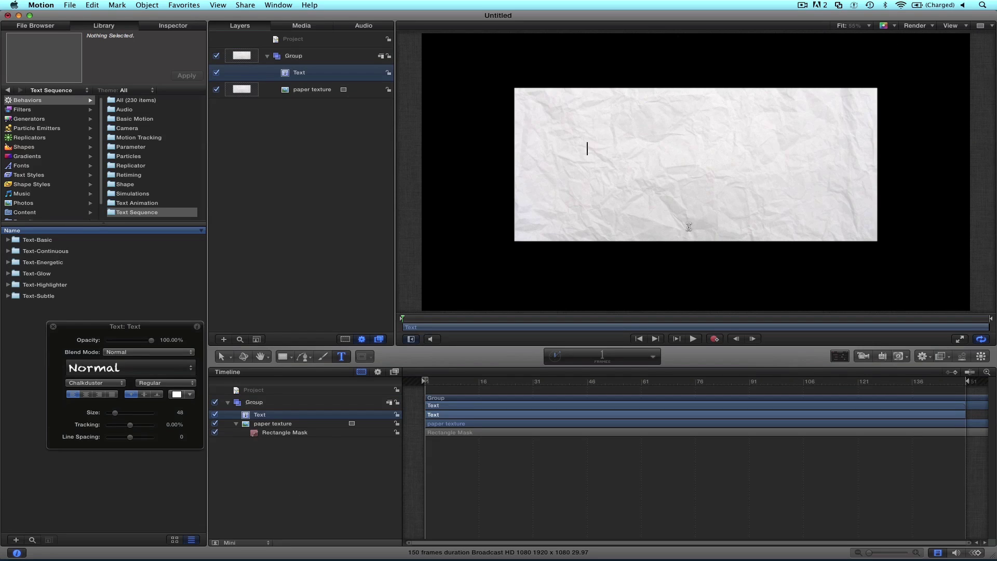
type("Zach King")
key("Escape")
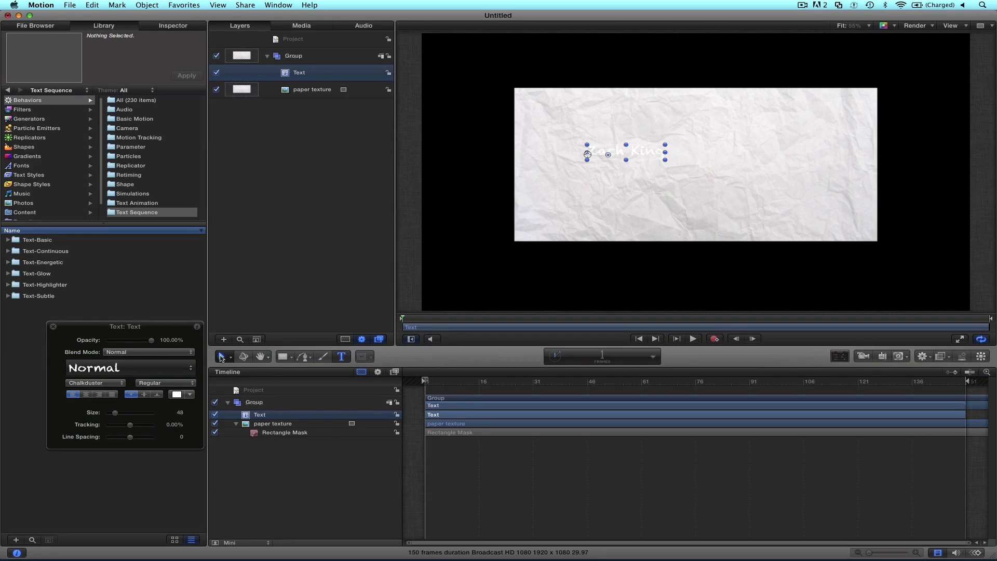
left_click_drag(131, 332, 324, 211)
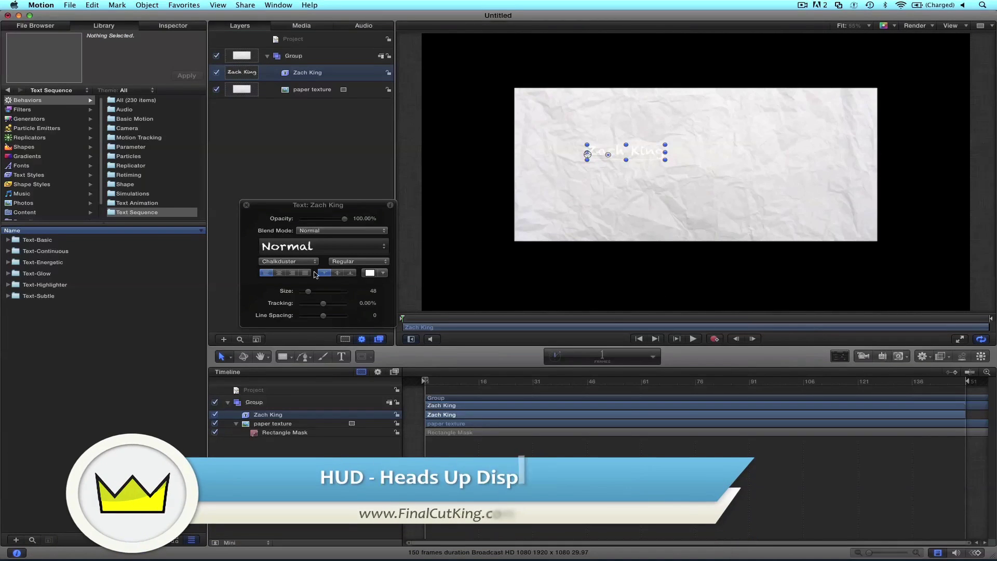
left_click_drag(308, 291, 324, 293)
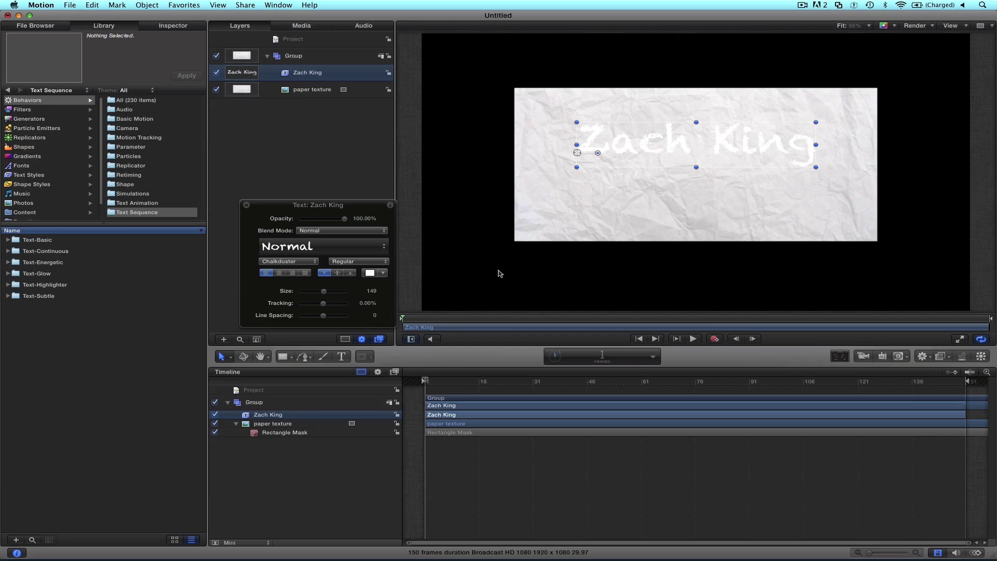
Colour the text dark blue and set its blend mode to Color Burn
left_click(368, 274)
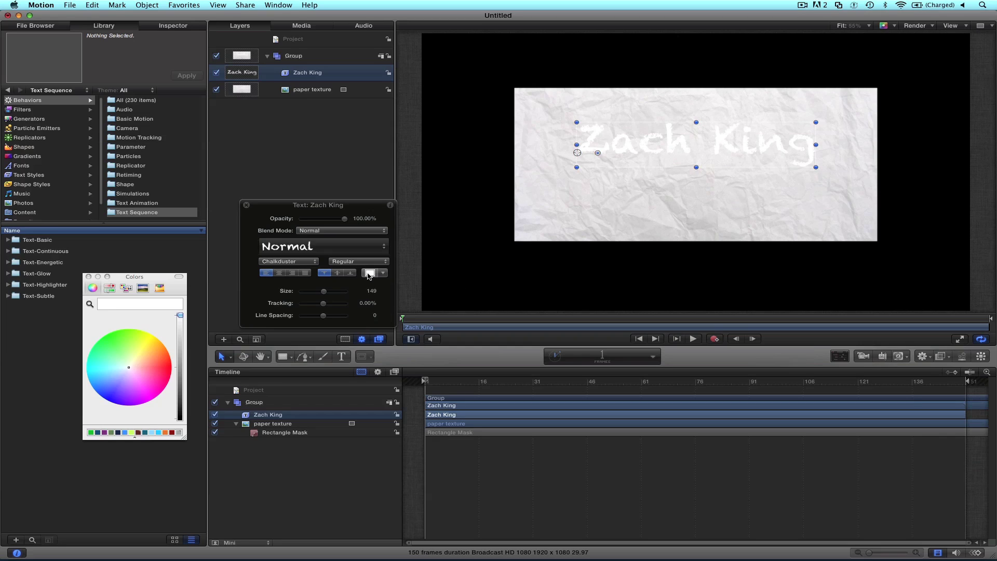
left_click(104, 381)
left_click_drag(103, 382, 105, 380)
left_click(181, 344)
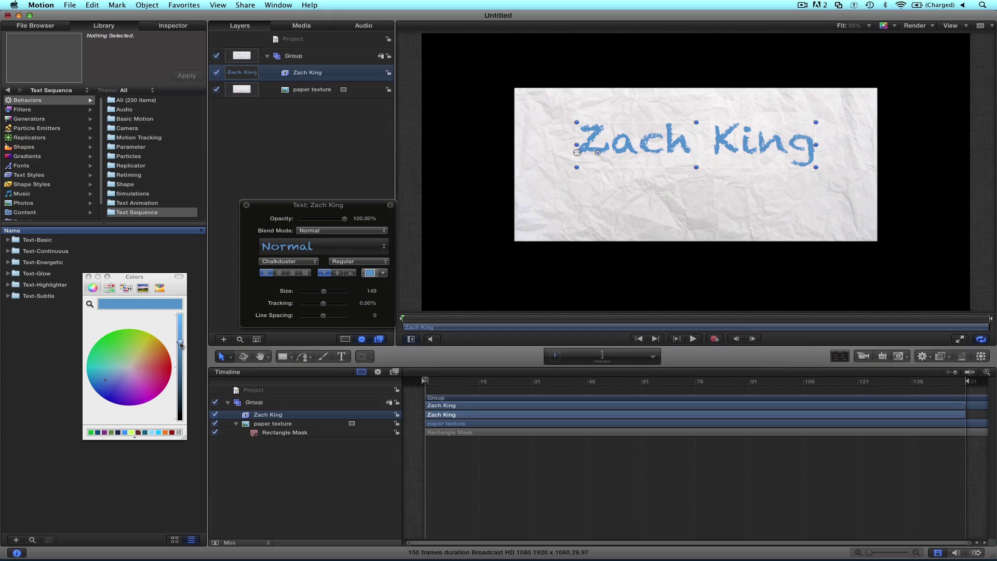
key("super+w")
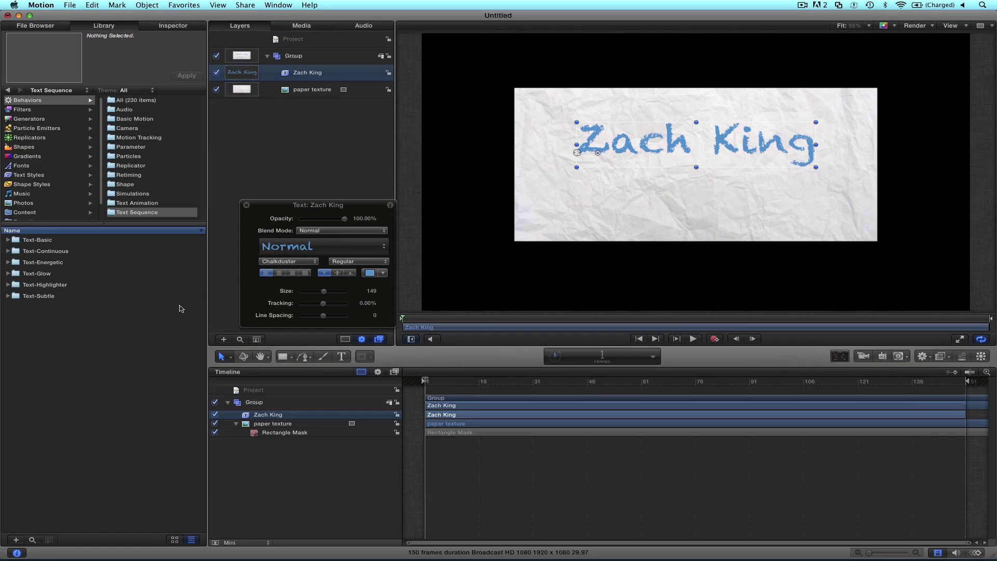
left_click(319, 232)
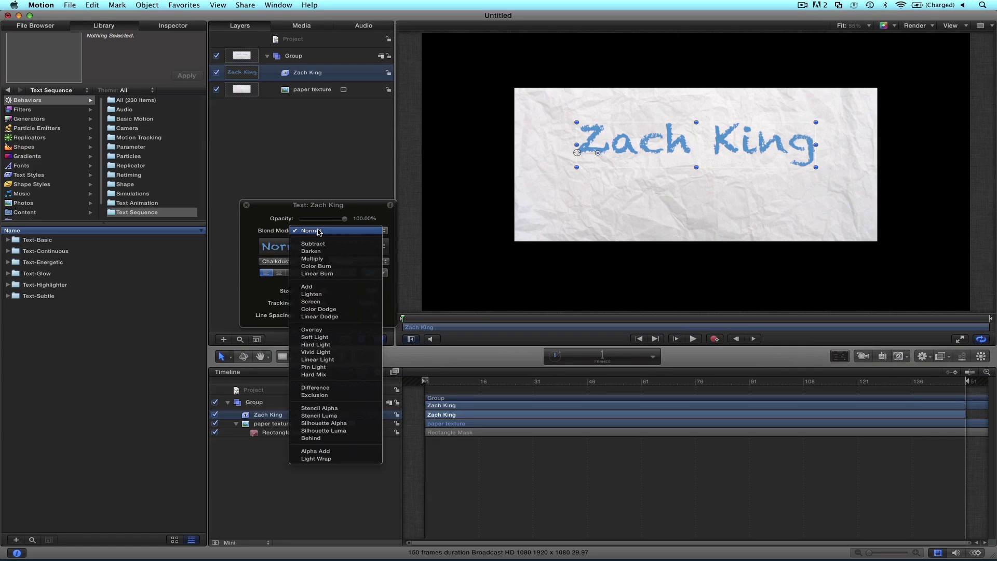
left_click(315, 266)
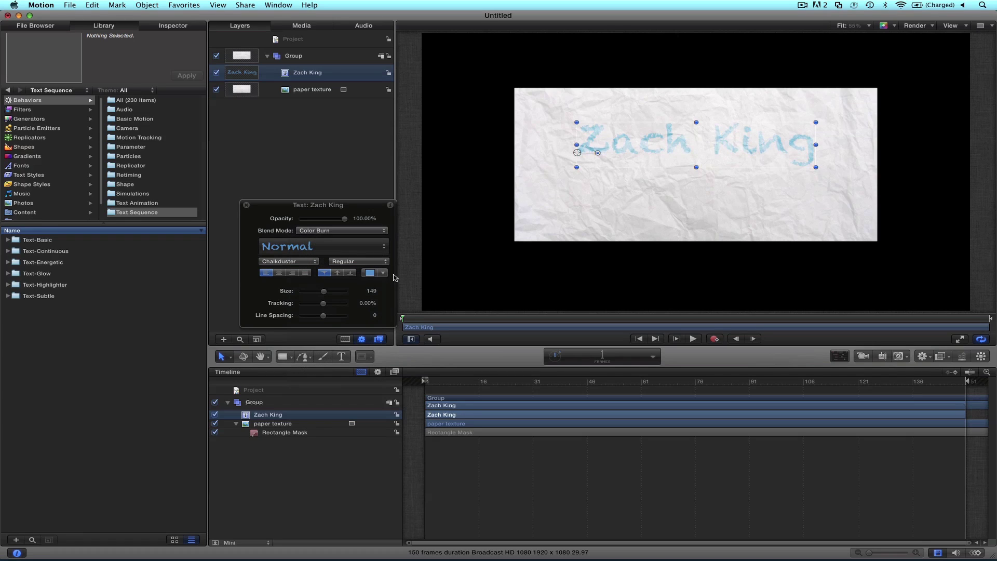
left_click(371, 274)
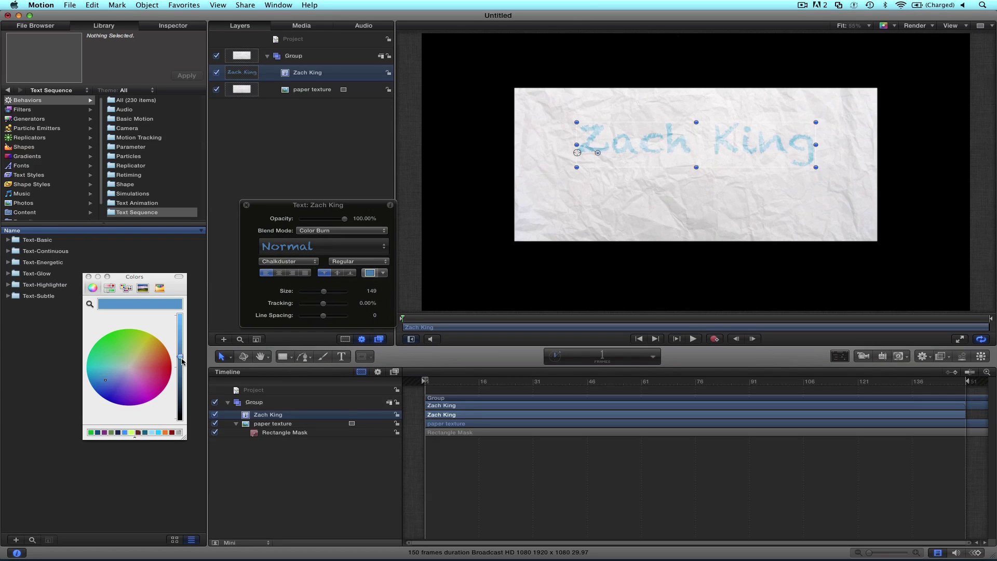
left_click_drag(180, 359, 182, 398)
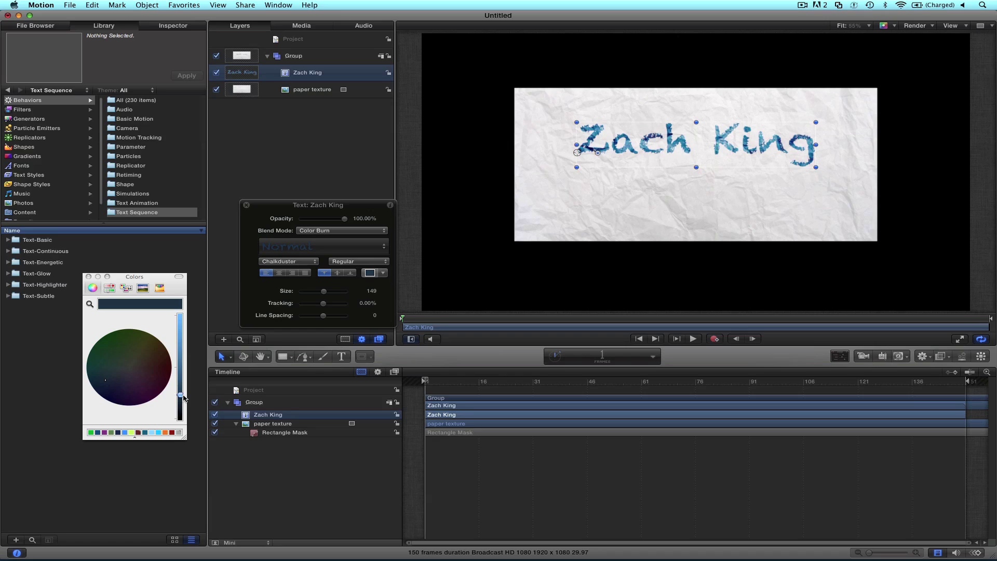
left_click(88, 277)
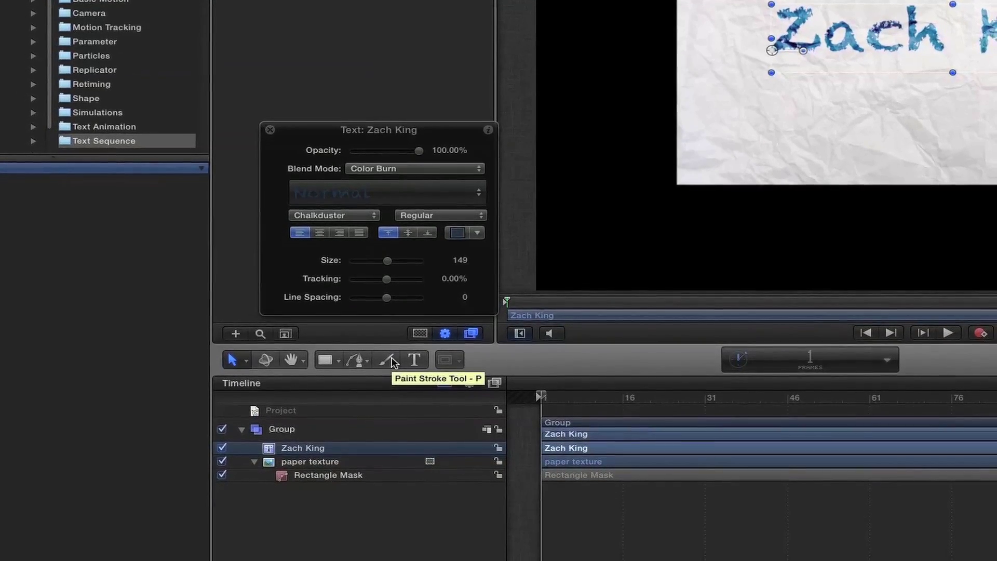
Switch to the Paint Stroke tool and make the brush colour orange
left_click(388, 359)
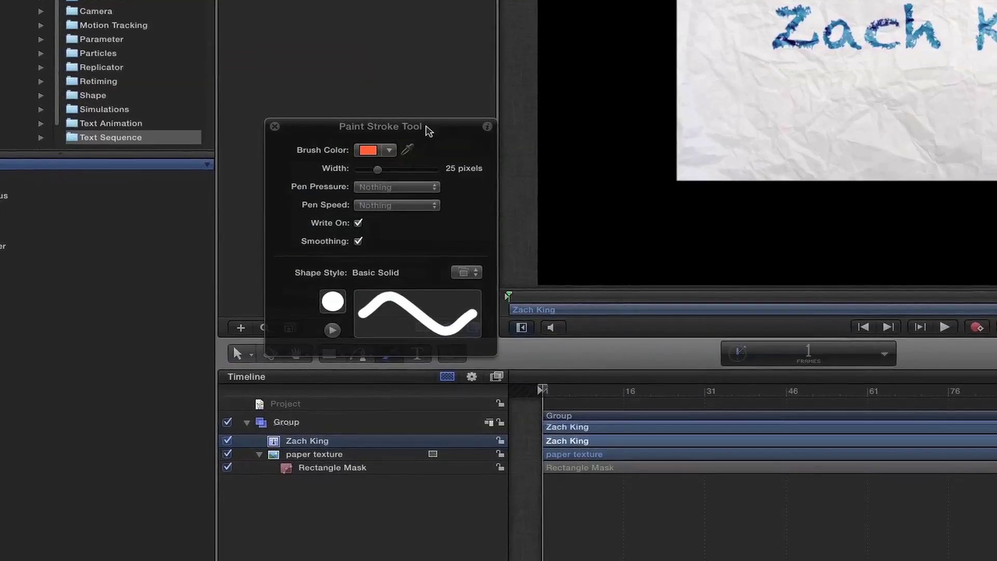
left_click_drag(429, 131, 262, 41)
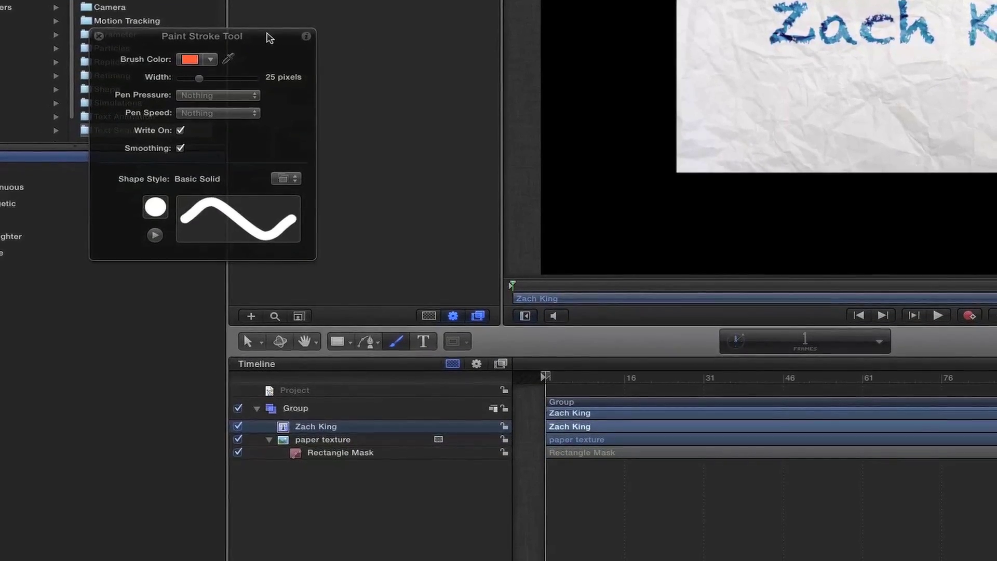
left_click(189, 59)
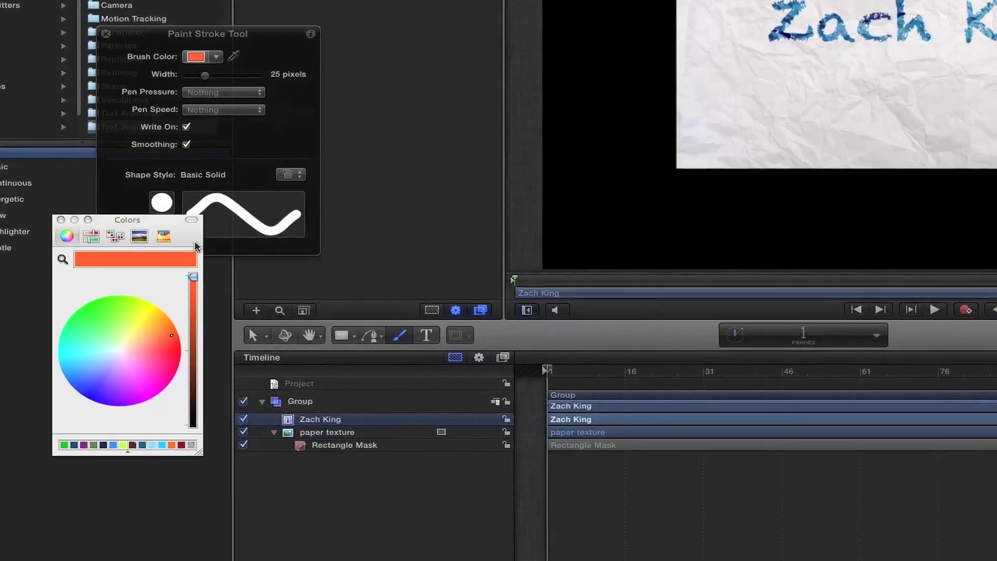
left_click(169, 327)
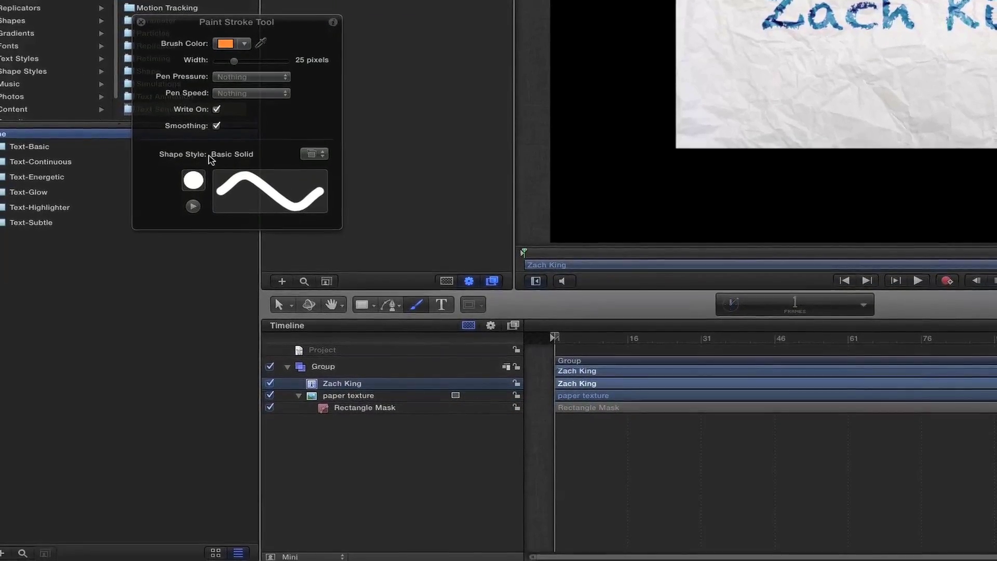
Set the stroke shape style to Basic Solid with a 40-pixel width
left_click(311, 155)
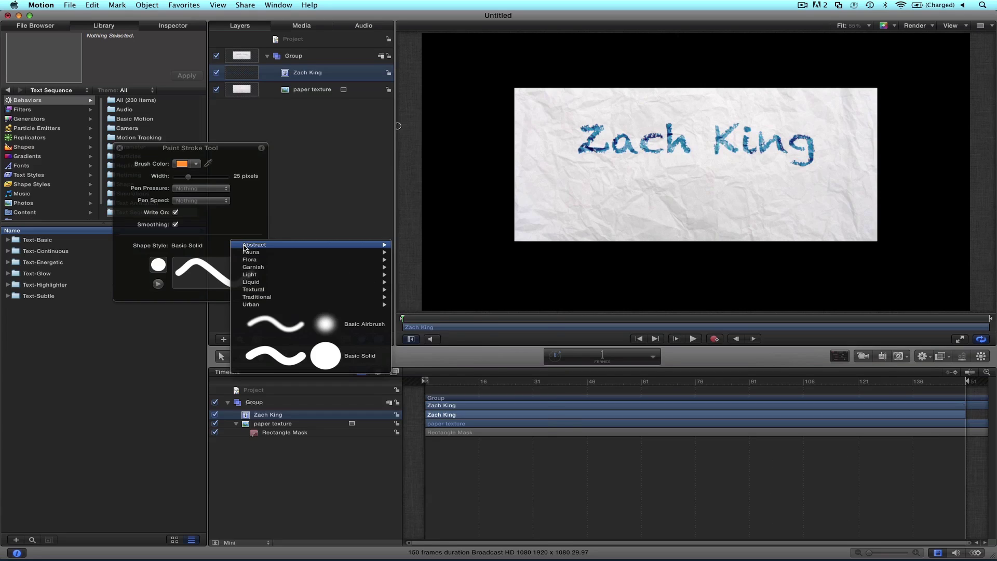
mouse_move(268, 267)
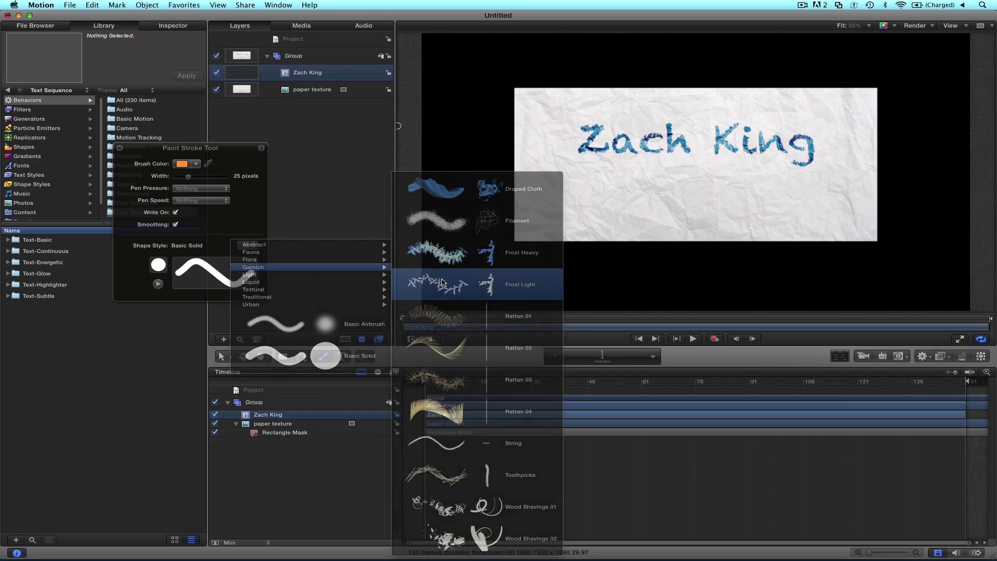
left_click(442, 283)
left_click(246, 247)
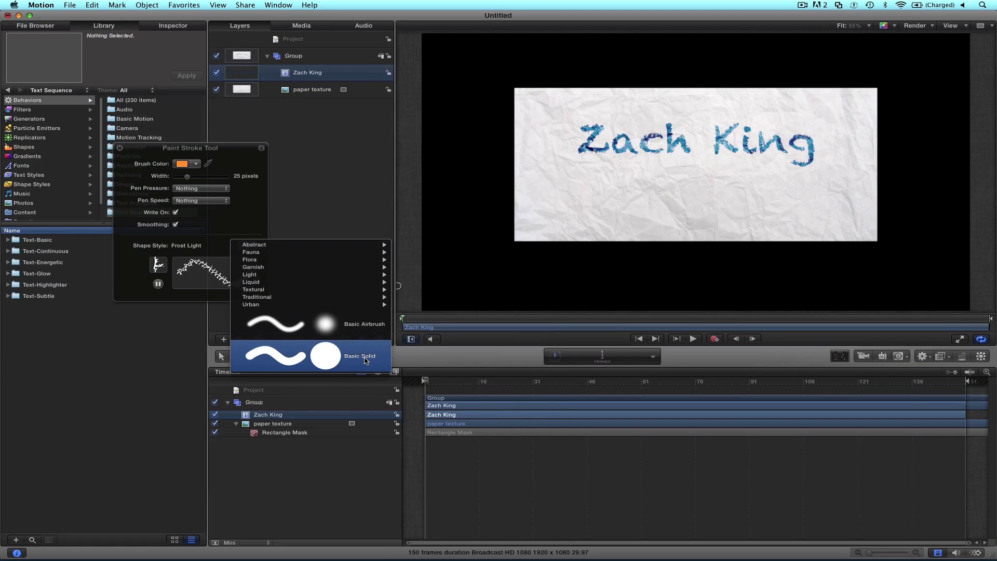
left_click(365, 359)
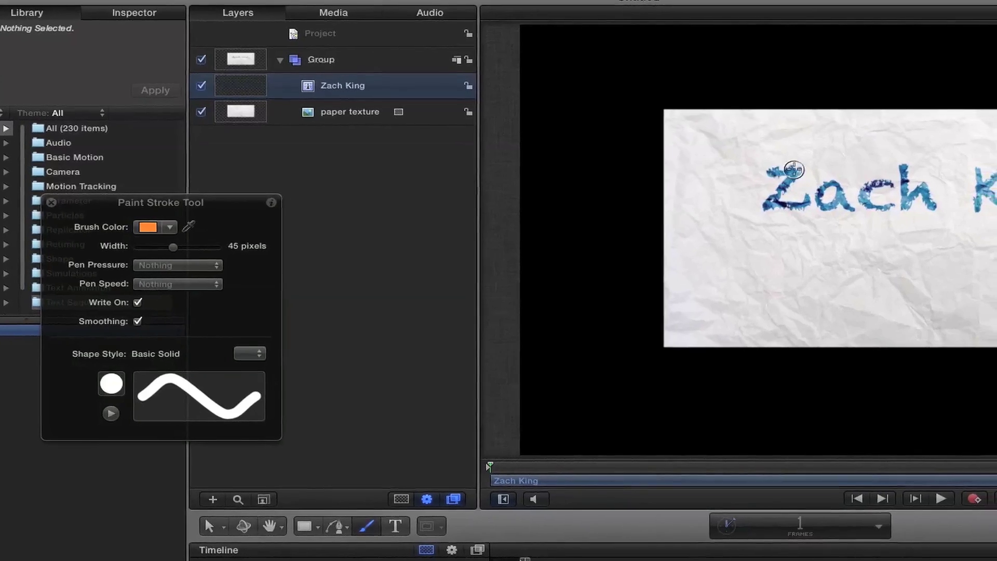
mouse_move(165, 247)
left_mouse_down()
mouse_move(179, 249)
mouse_move(106, 245)
left_mouse_up()
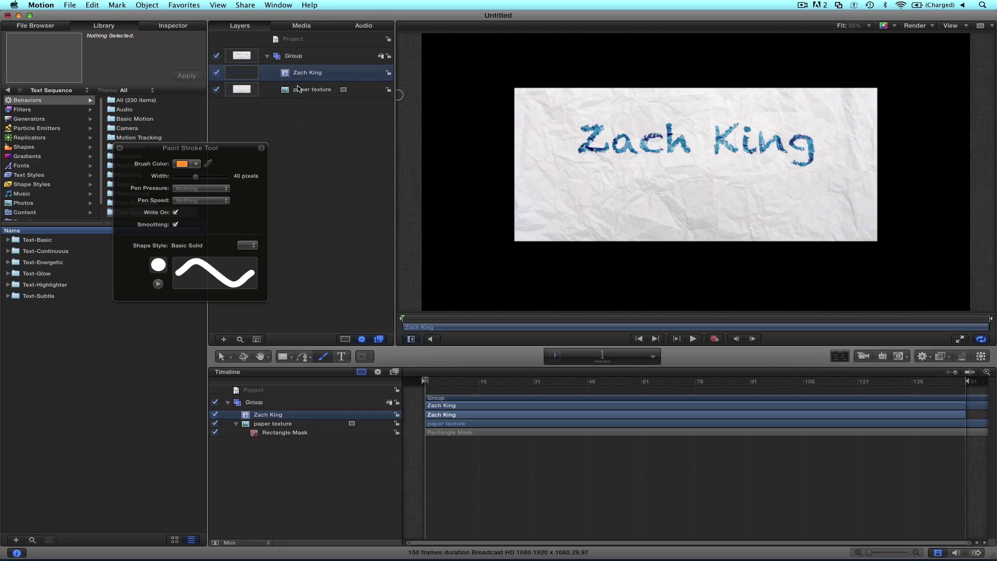
Select the Zach King text layer and keep Chalkduster as its font
left_click(298, 89)
left_click(307, 73)
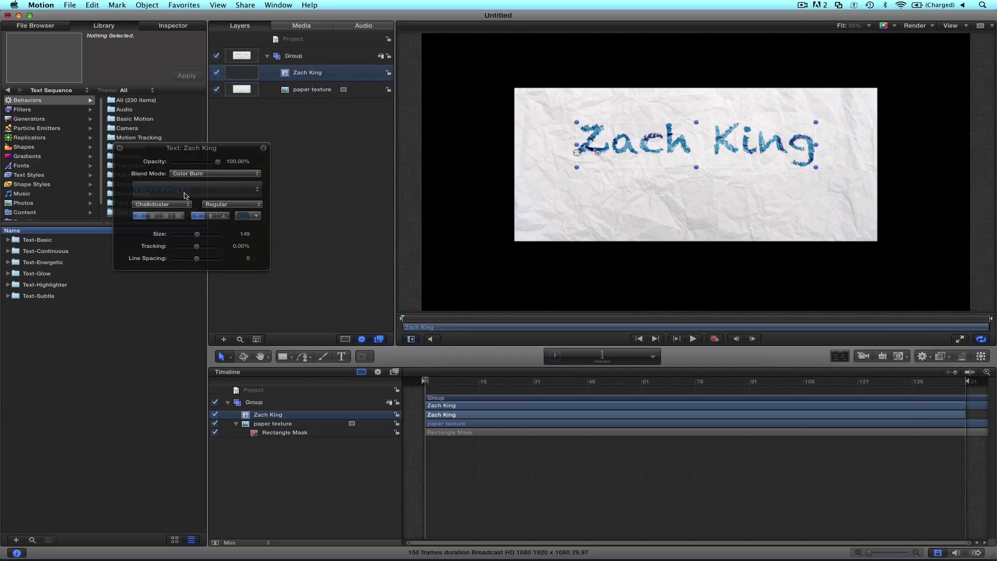
left_click(161, 204)
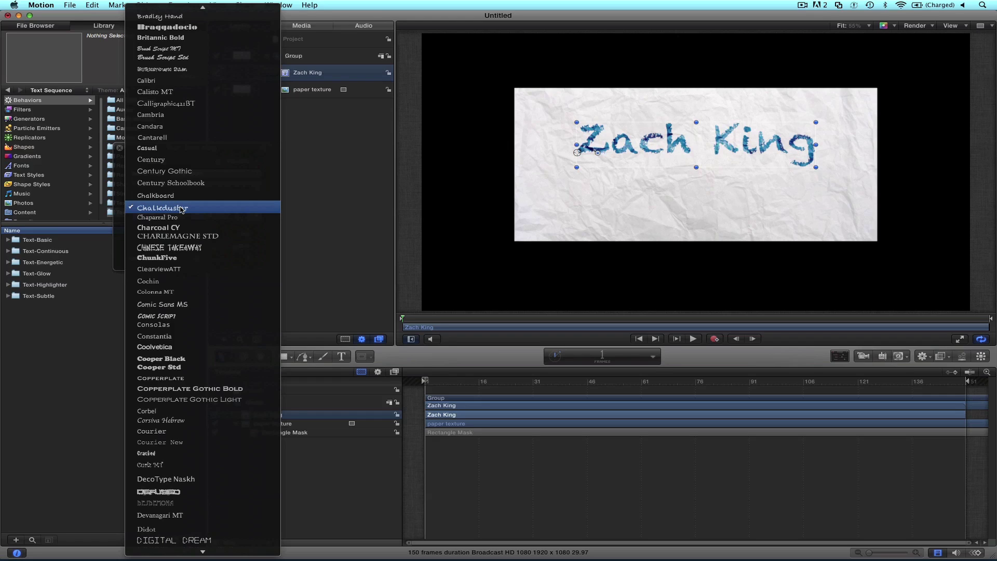
left_click(182, 208)
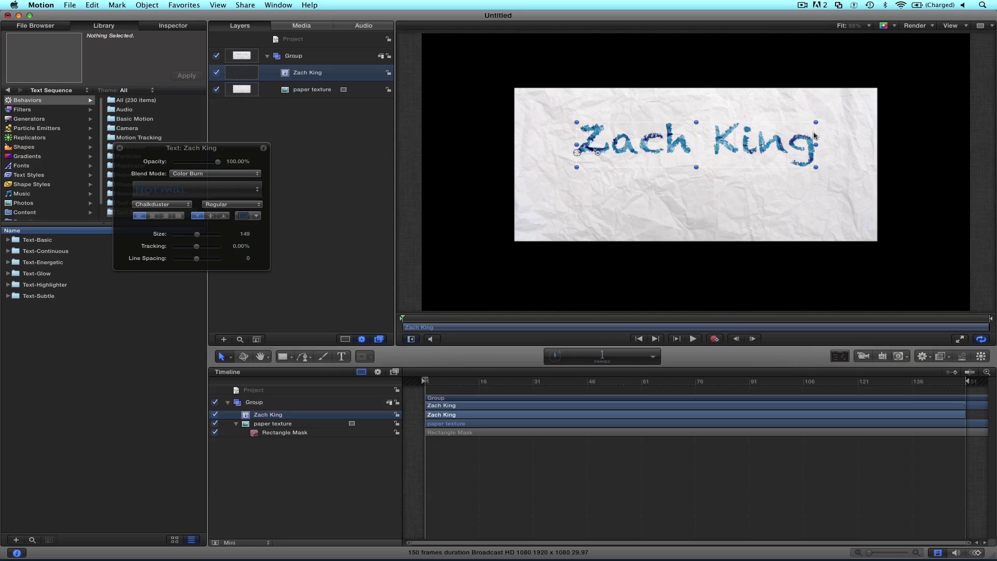
Paint an orange stroke over the letter Z and preview it drawing on
left_click(323, 356)
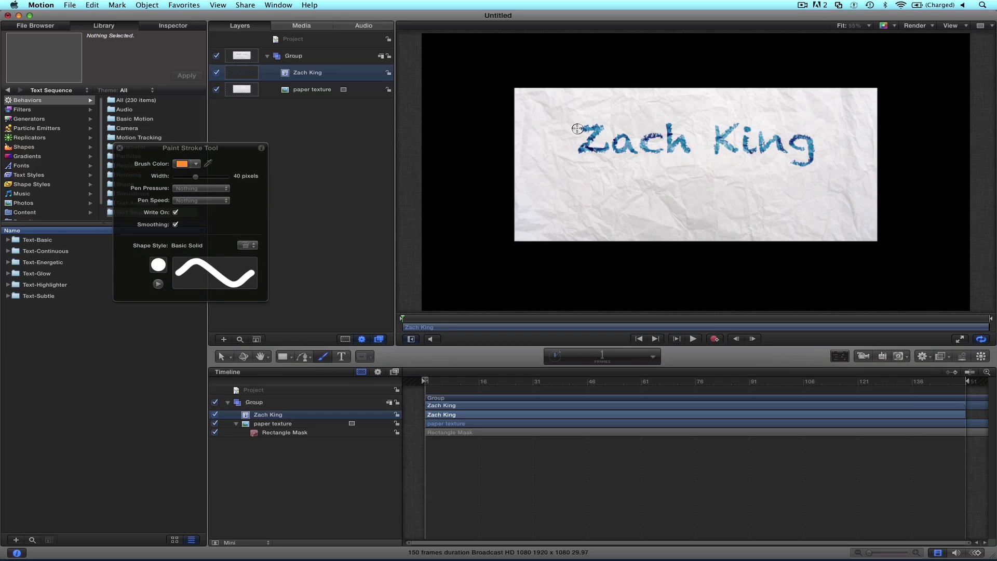
mouse_move(581, 128)
left_mouse_down()
mouse_move(605, 127)
mouse_move(577, 151)
mouse_move(607, 147)
left_mouse_up()
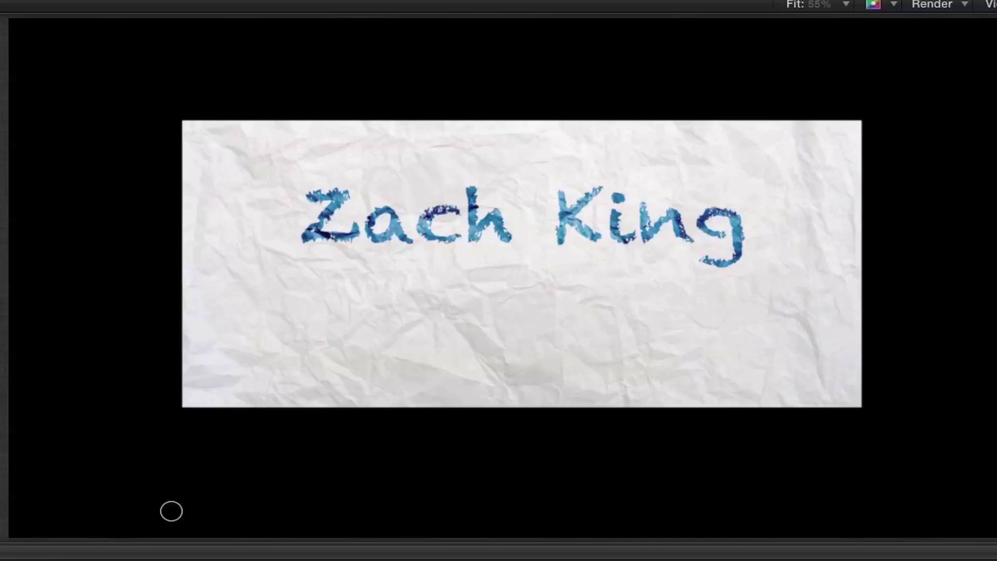
key("space")
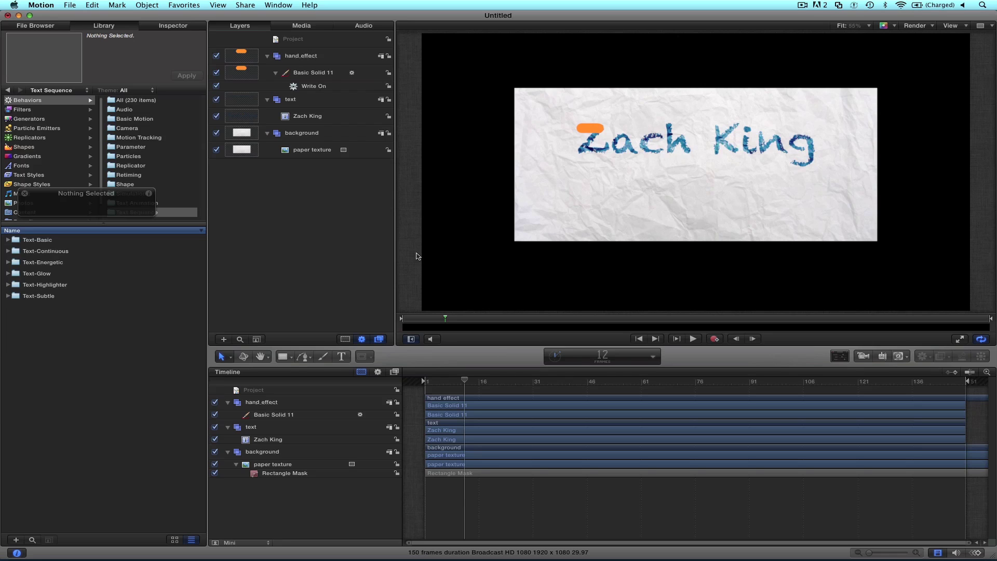
Trim the Z stroke's Write On to end at frame 17 and replay it from the start
left_click(308, 87)
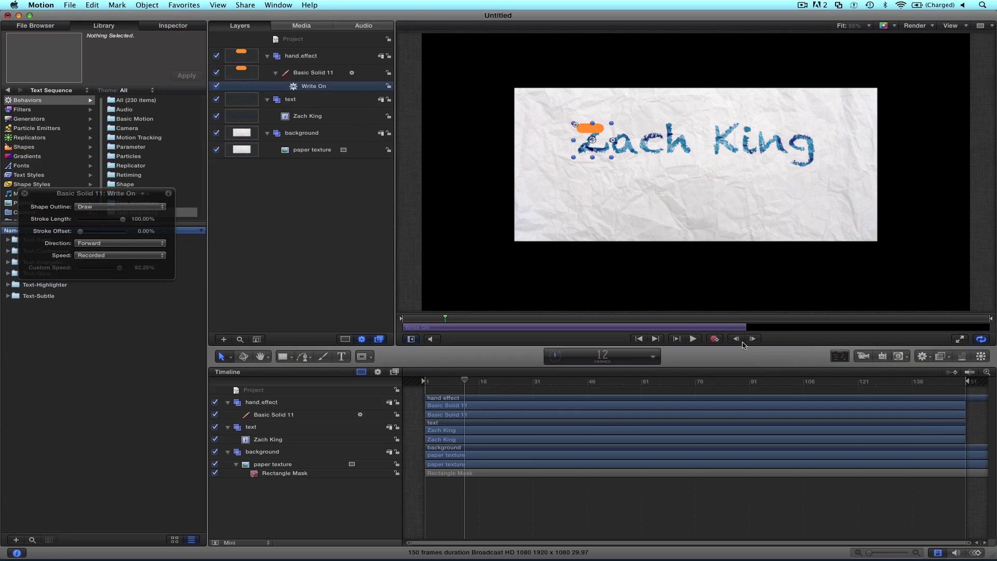
left_click_drag(744, 328, 456, 320)
key("Home")
key("space")
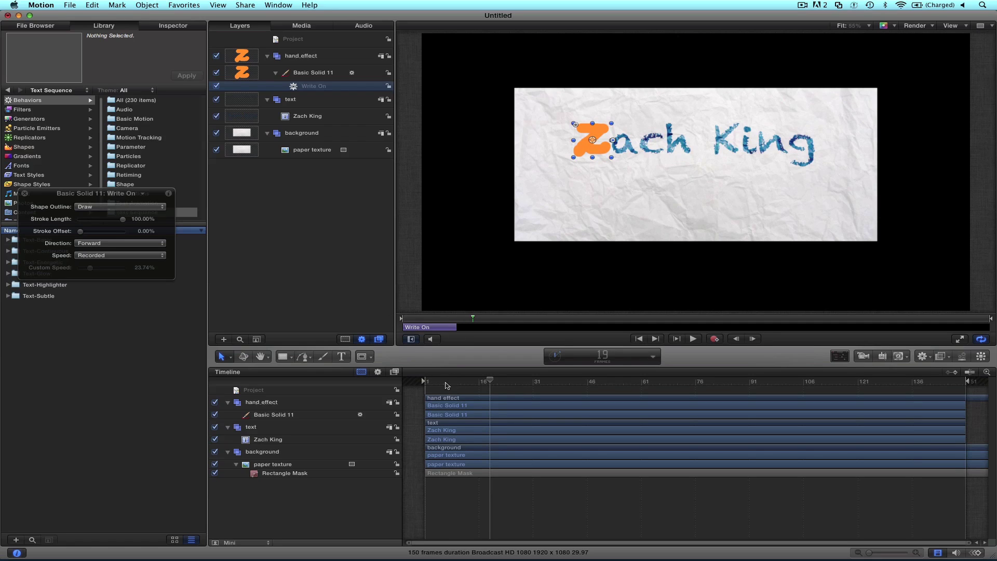
left_click_drag(447, 384, 403, 381)
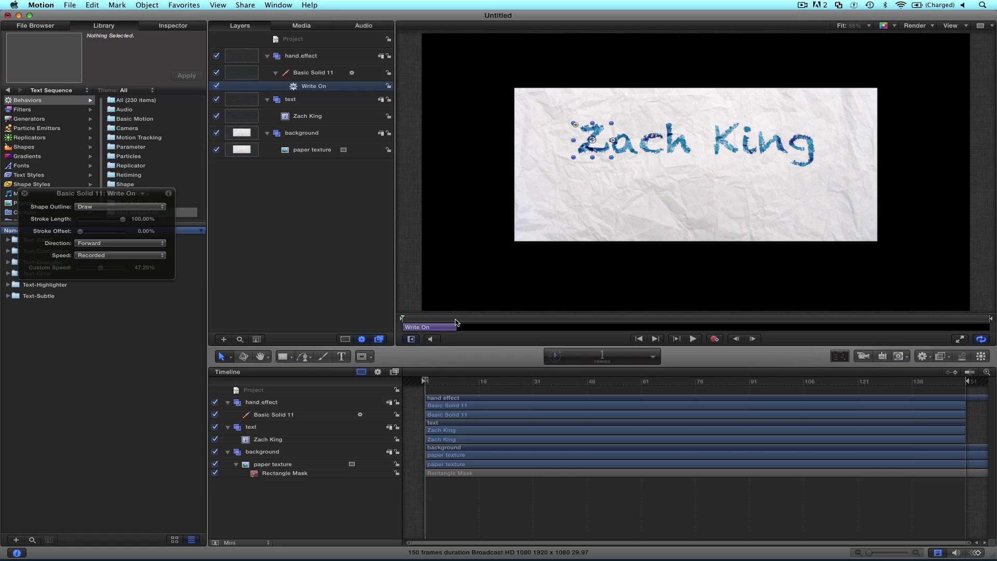
left_click(325, 356)
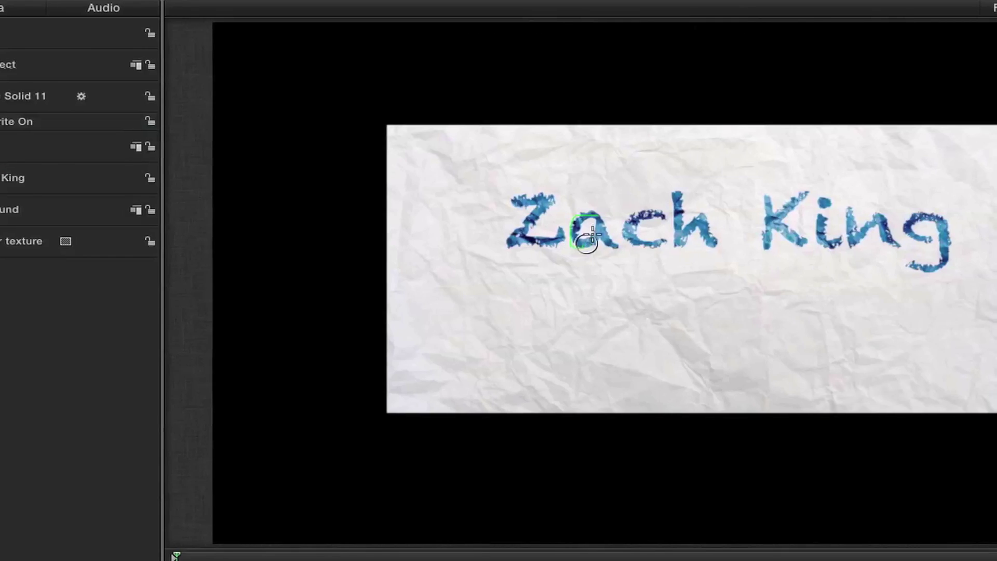
Trace separate strokes over the a, c, h, K and n letters
left_click_drag(629, 151, 660, 138)
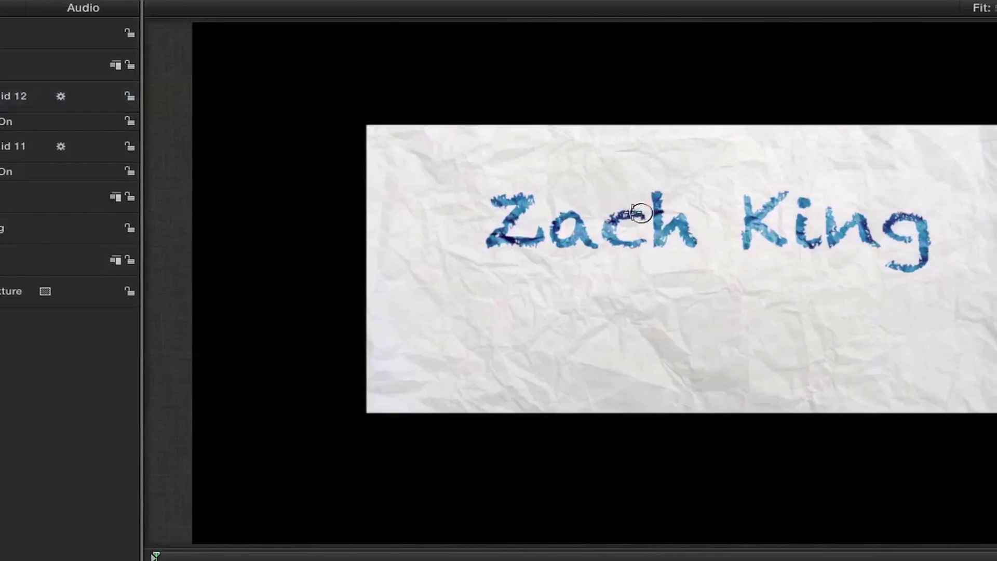
left_click_drag(639, 213, 644, 236)
mouse_move(643, 183)
left_mouse_down()
mouse_move(641, 240)
mouse_move(665, 216)
mouse_move(683, 242)
left_mouse_up()
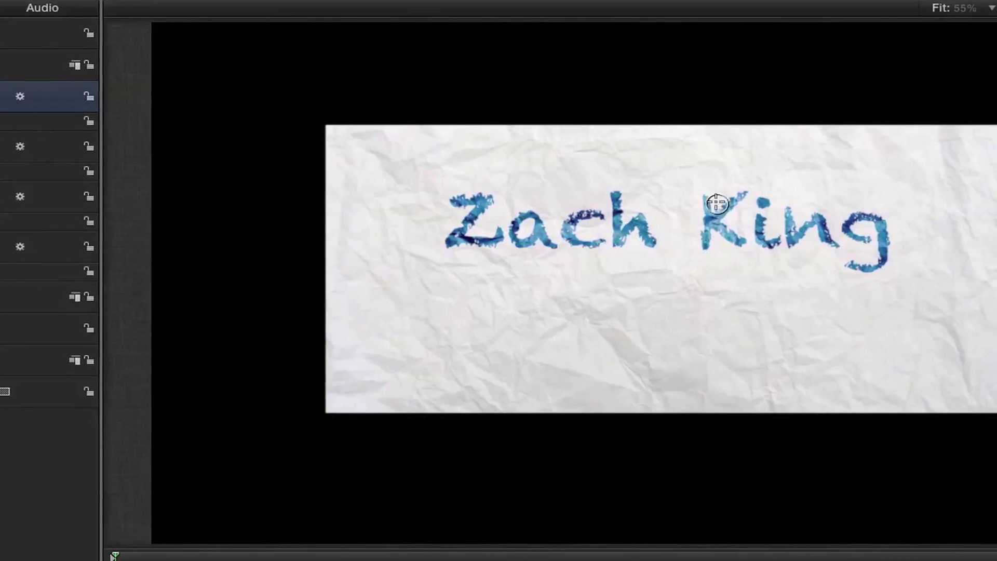
left_click_drag(717, 212, 712, 240)
mouse_move(723, 206)
left_mouse_down()
mouse_move(683, 221)
mouse_move(713, 237)
mouse_move(730, 211)
mouse_move(722, 200)
mouse_move(726, 240)
left_mouse_up()
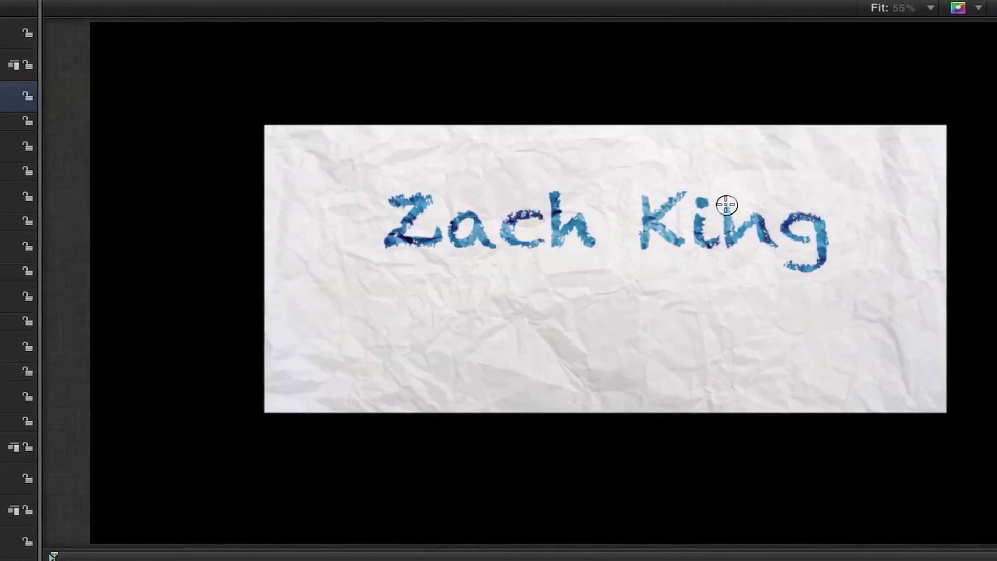
mouse_move(730, 205)
left_mouse_down()
mouse_move(731, 242)
mouse_move(772, 224)
mouse_move(761, 236)
mouse_move(787, 236)
mouse_move(777, 223)
mouse_move(797, 218)
mouse_move(760, 271)
mouse_move(726, 268)
left_mouse_up()
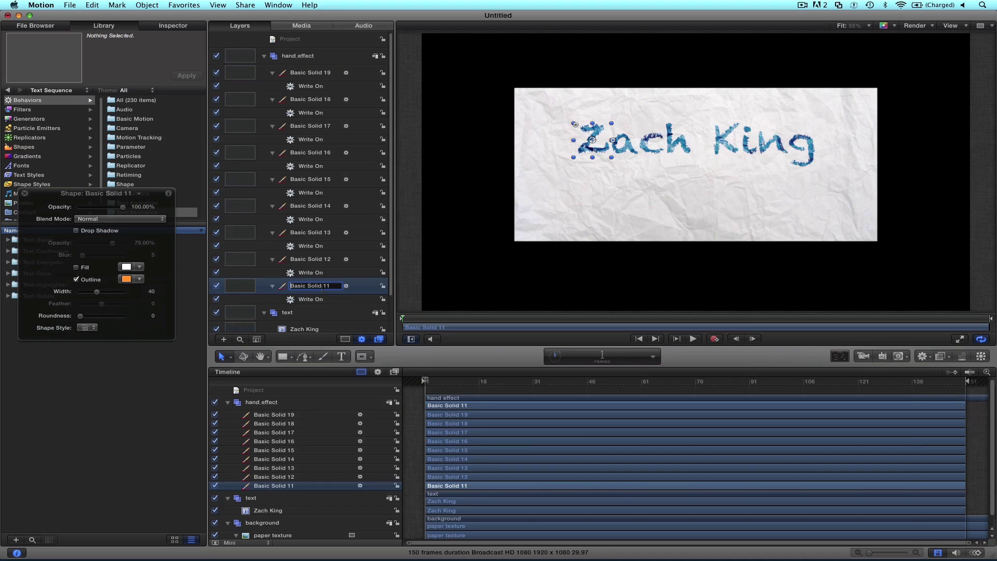
Rename the first three stroke layers z, a and c
double_click(322, 287)
type("z")
key("Return")
left_click(310, 259)
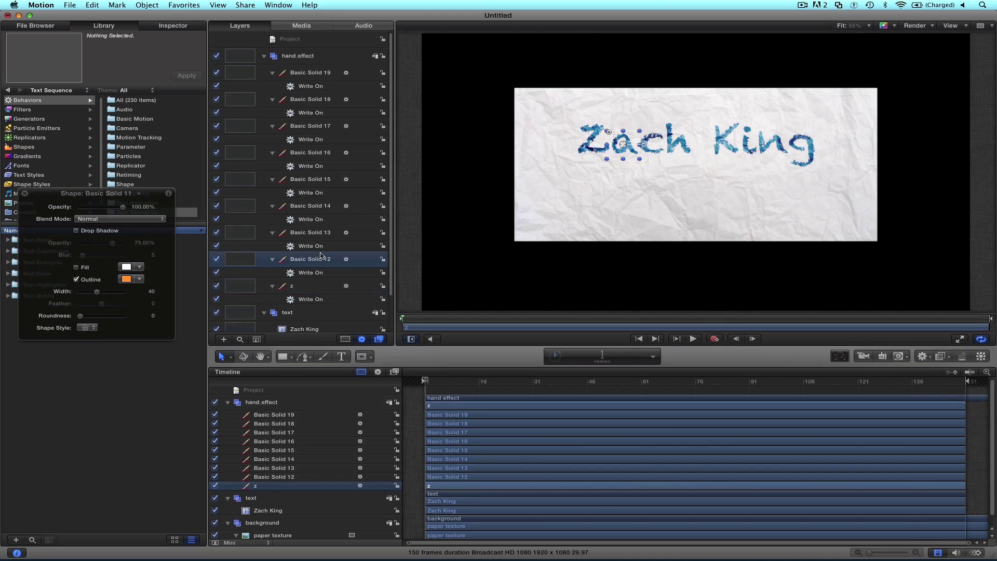
left_click(310, 259)
type("a")
key("Return")
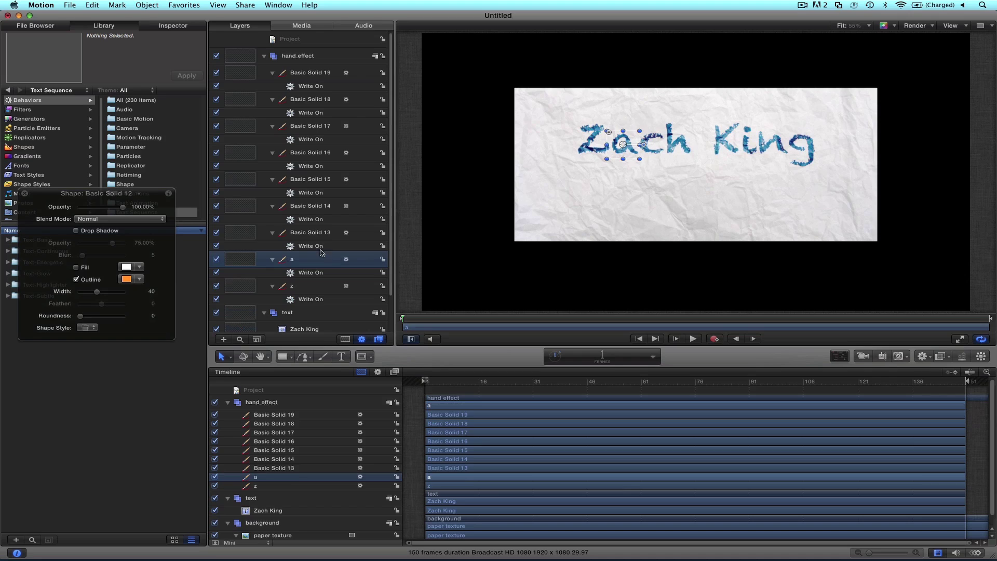
left_click(317, 233)
left_click(318, 234)
type("c")
key("Return")
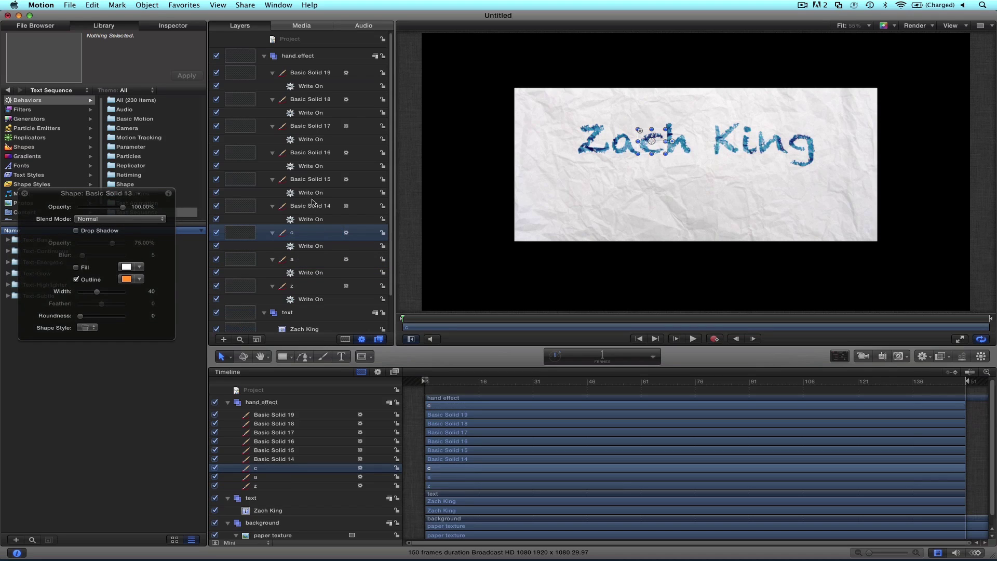
Rename the fourth and fifth stroke layers h and k
left_click(312, 207)
left_click(311, 206)
type("h")
key("Return")
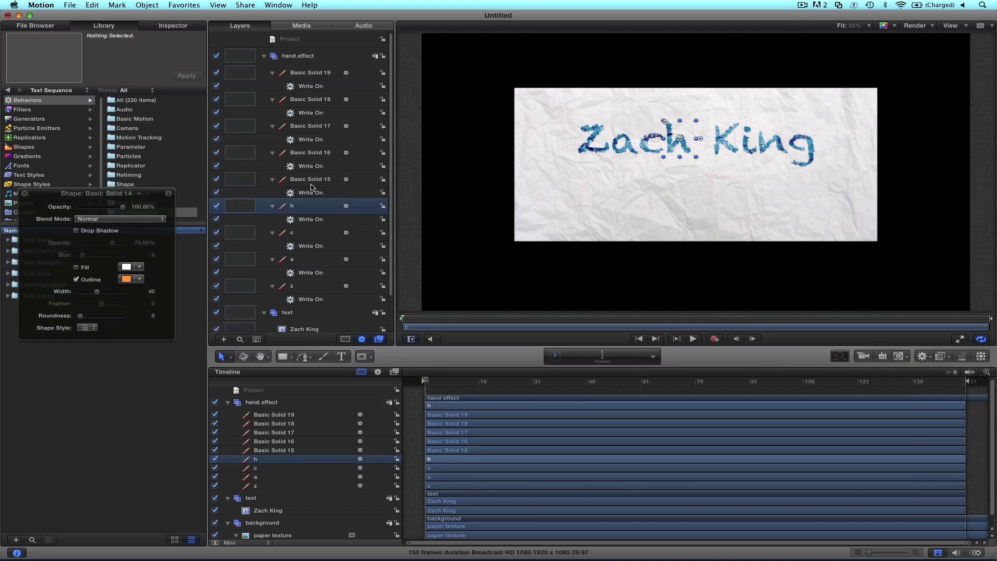
left_click(312, 182)
left_click(313, 182)
type("k")
key("Return")
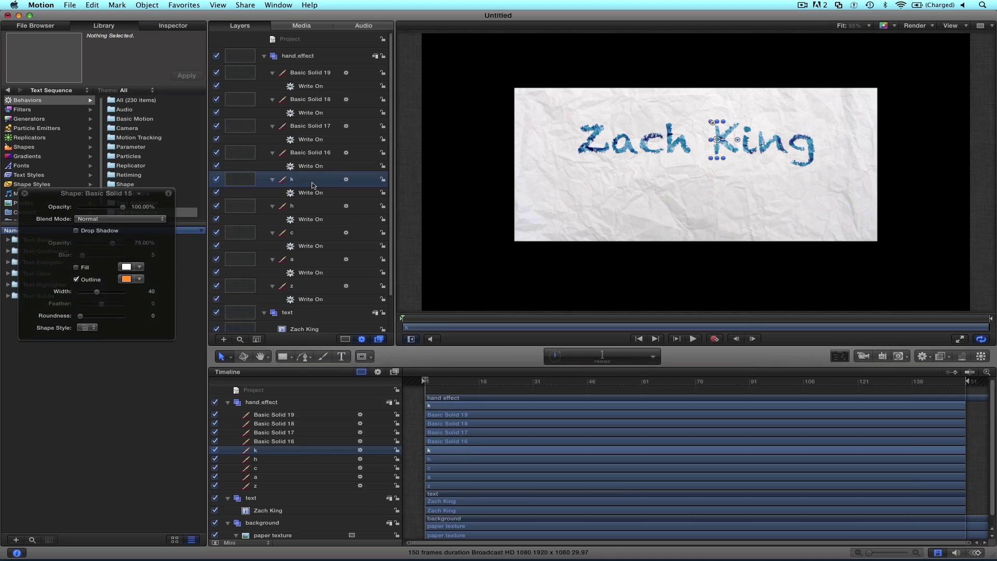
left_click(319, 151)
left_click(326, 288)
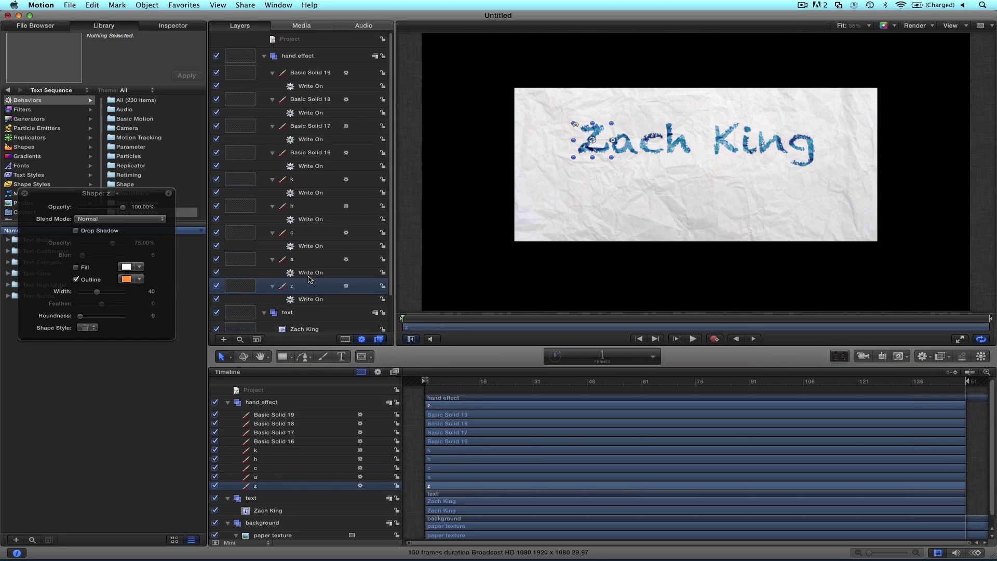
Select all nine strokes' Write On behaviors so each ends at frame 13, then step through frames
left_click(310, 273)
left_click(312, 246, "super")
left_click(314, 219, "super")
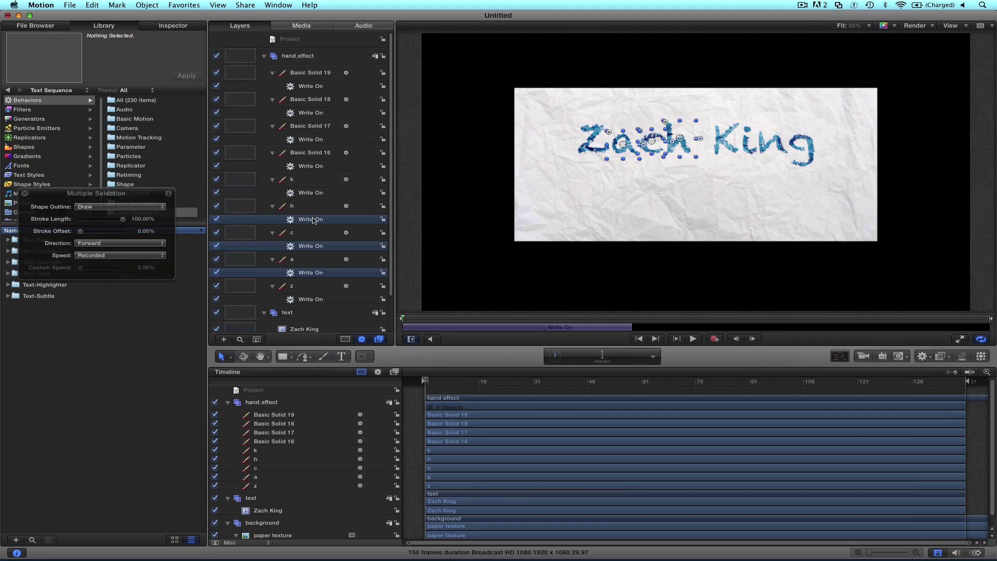
left_click(313, 192, "super")
left_click(314, 166, "super")
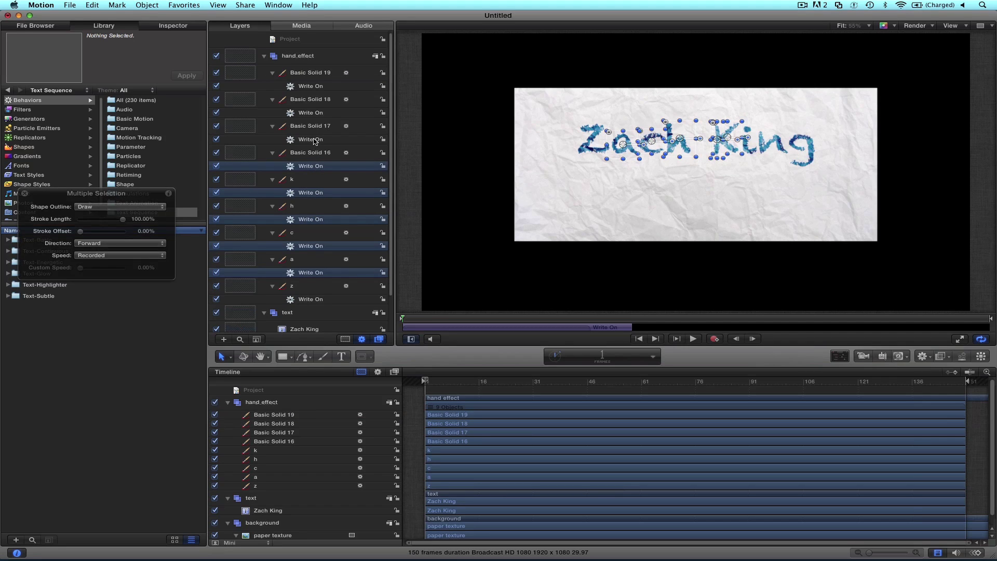
left_click(315, 141, "super")
left_click(316, 114, "super")
left_click(311, 86, "super")
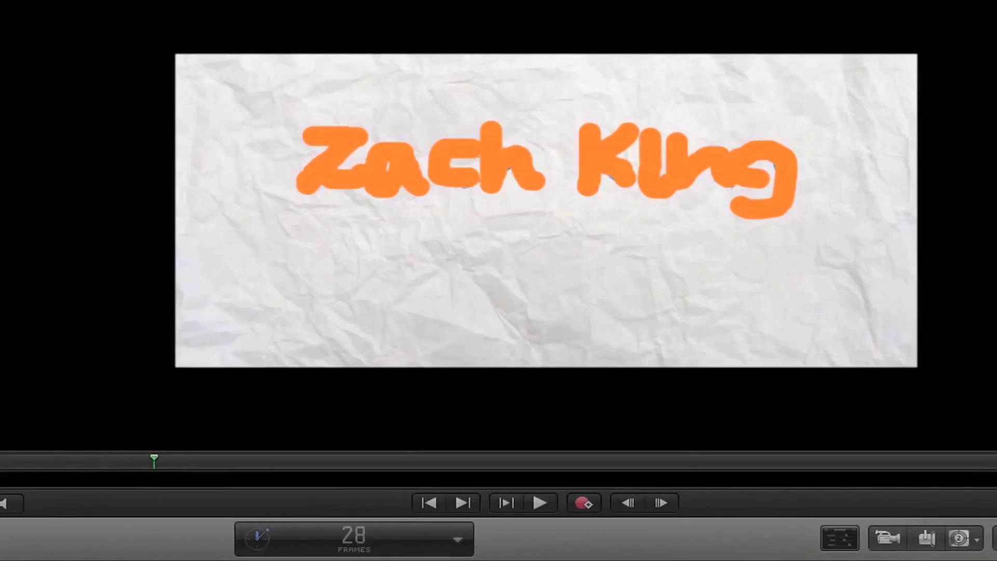
key("Home")
key("Left")
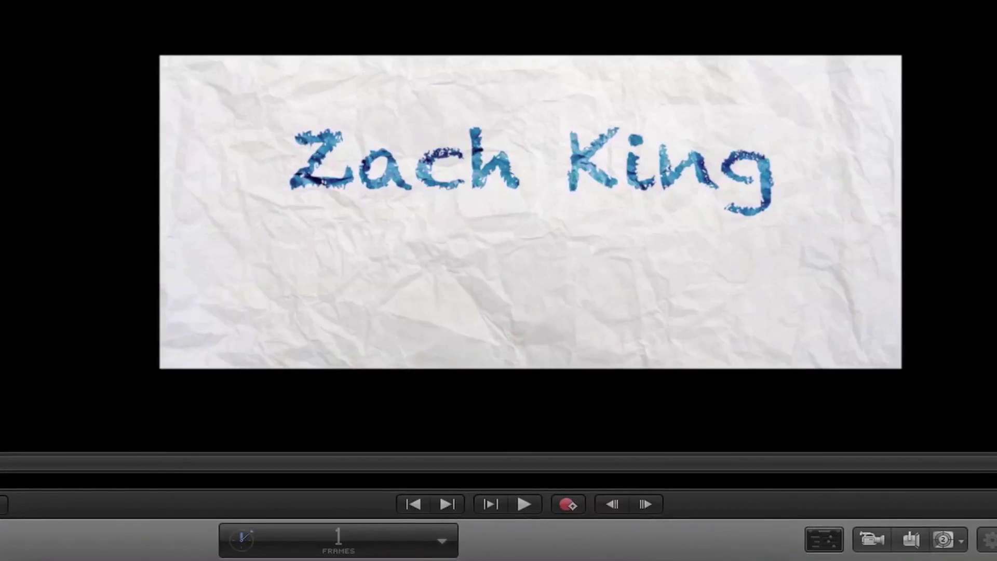
key("Right")
key("Right")
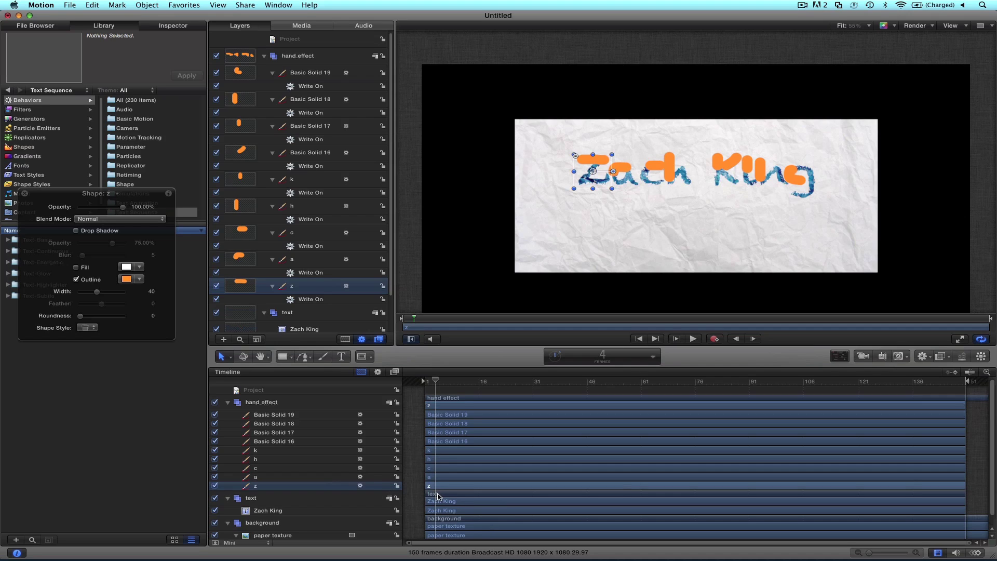
Offset the a, c and h stroke bars so each starts after the previous letter
left_click_drag(437, 477, 466, 480)
key("space")
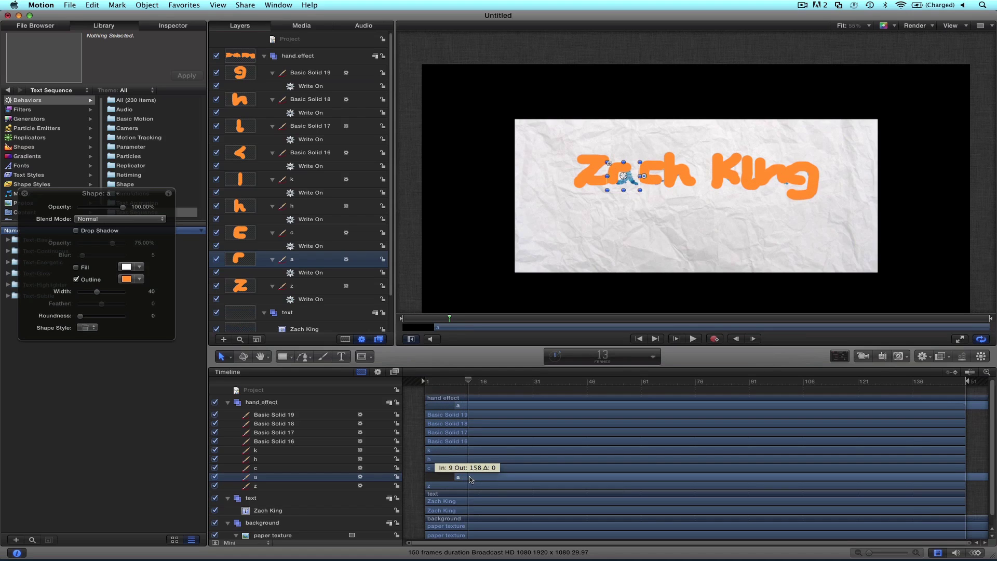
left_click_drag(456, 471, 514, 470)
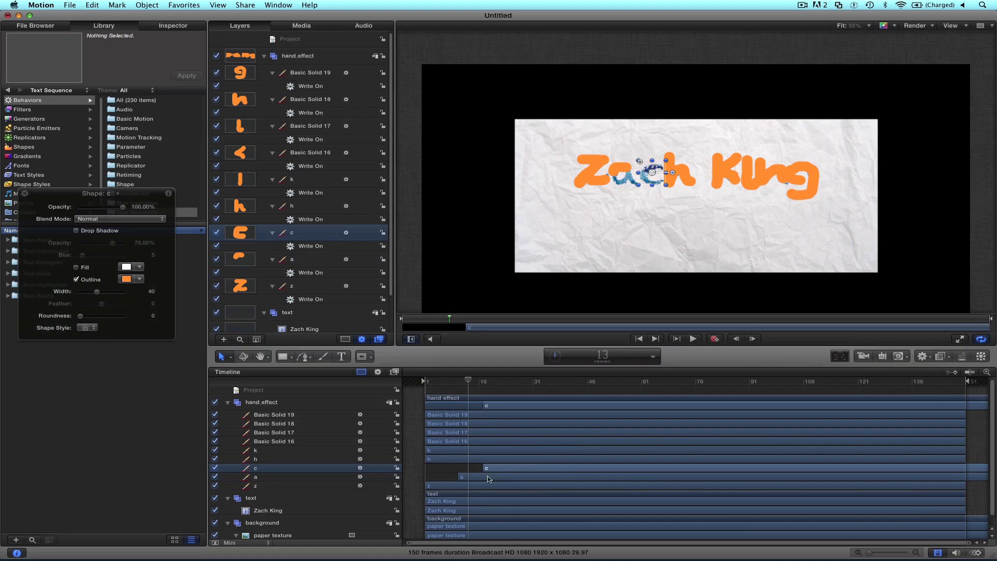
left_click_drag(450, 459, 566, 459)
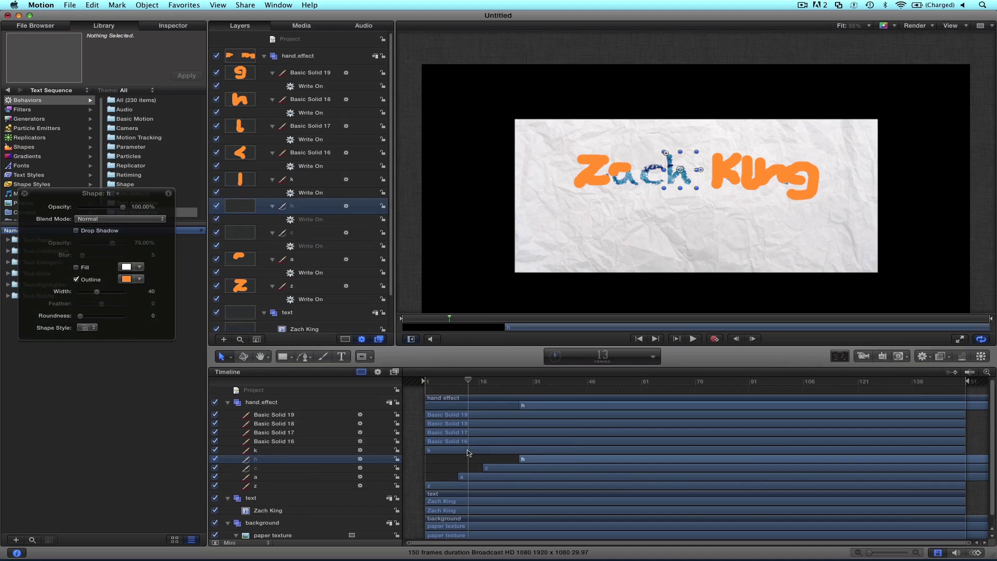
Delay k to frame 37 and Basic Solid 16–19 to frames 47, 56, 68 and later, then play
left_click_drag(469, 451, 601, 444)
left_click_drag(485, 440, 656, 437)
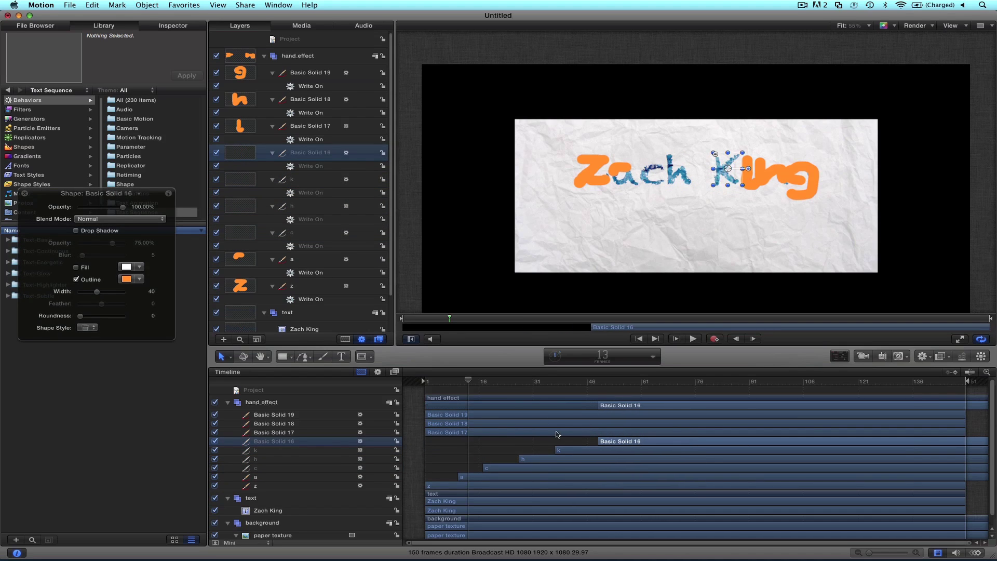
left_click_drag(559, 432, 757, 428)
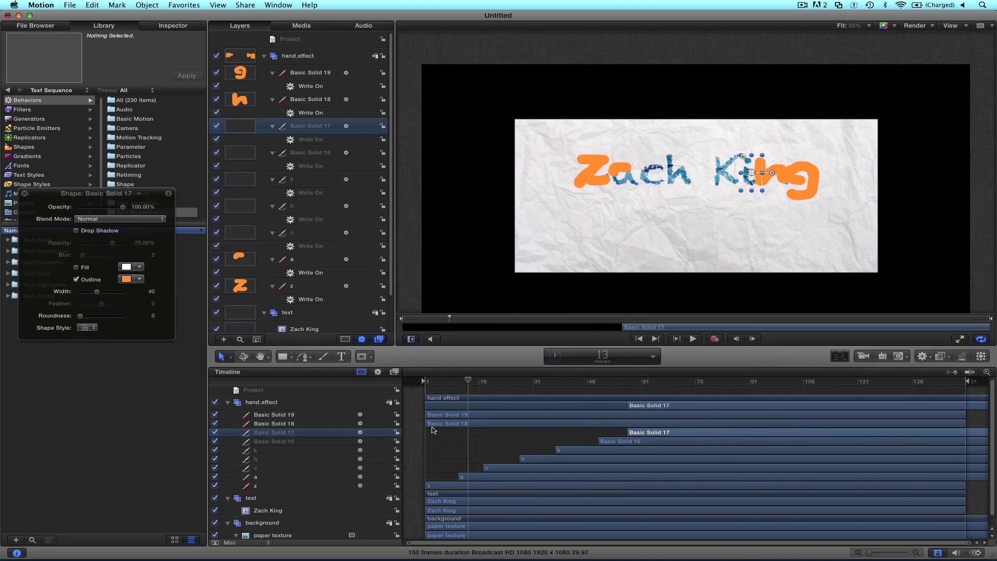
left_click_drag(437, 424, 680, 413)
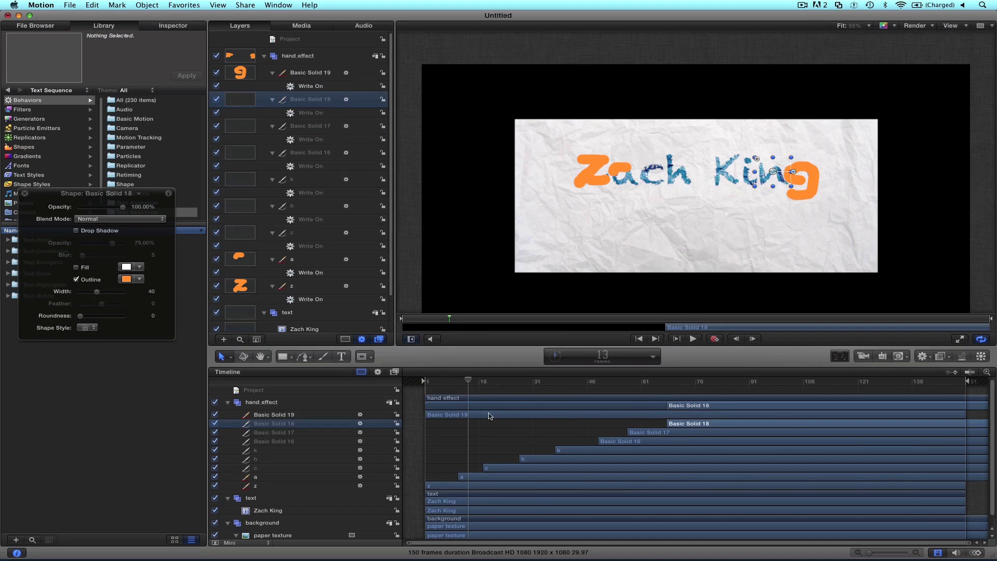
left_click_drag(496, 414, 767, 410)
left_click(479, 457)
key("space")
key("space")
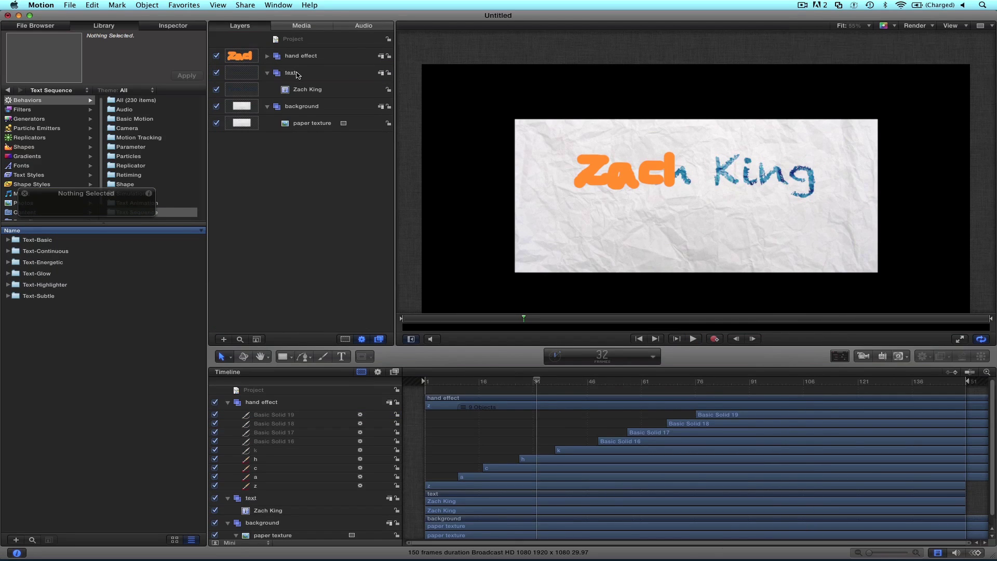
Add an Image Mask to the text group sourced from the hand effect group, then play from frame 1
right_click(297, 74)
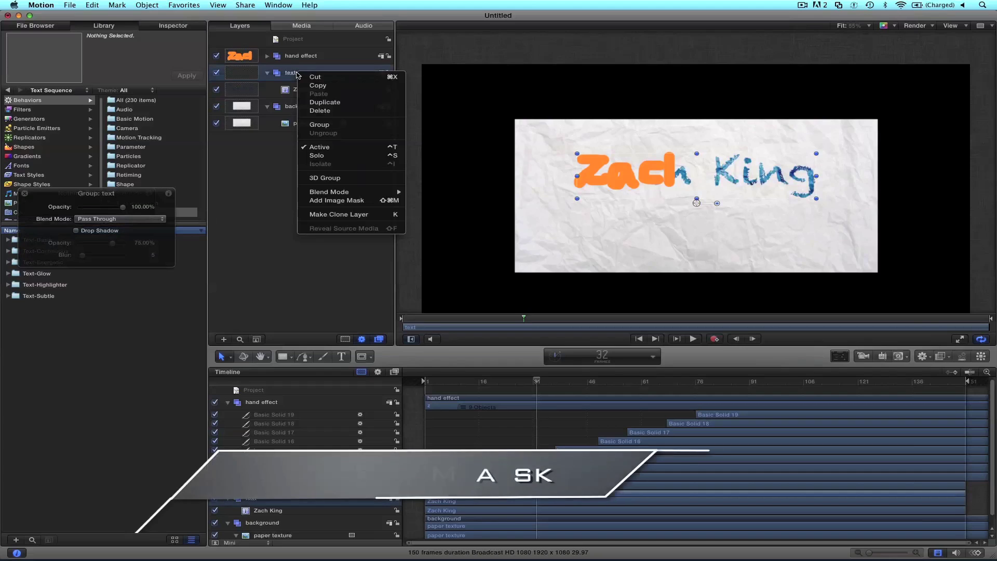
left_click(360, 200)
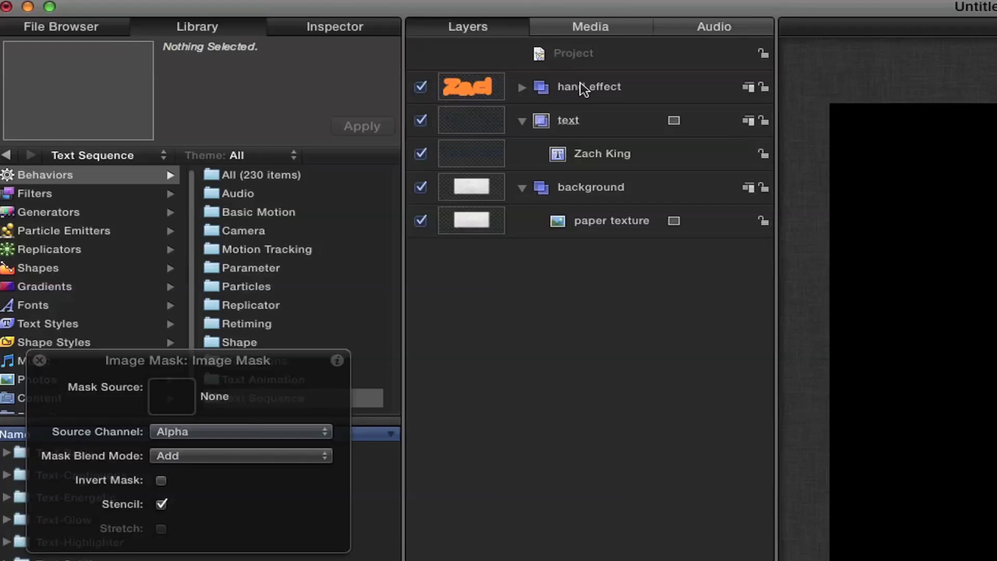
left_click_drag(580, 83, 179, 406)
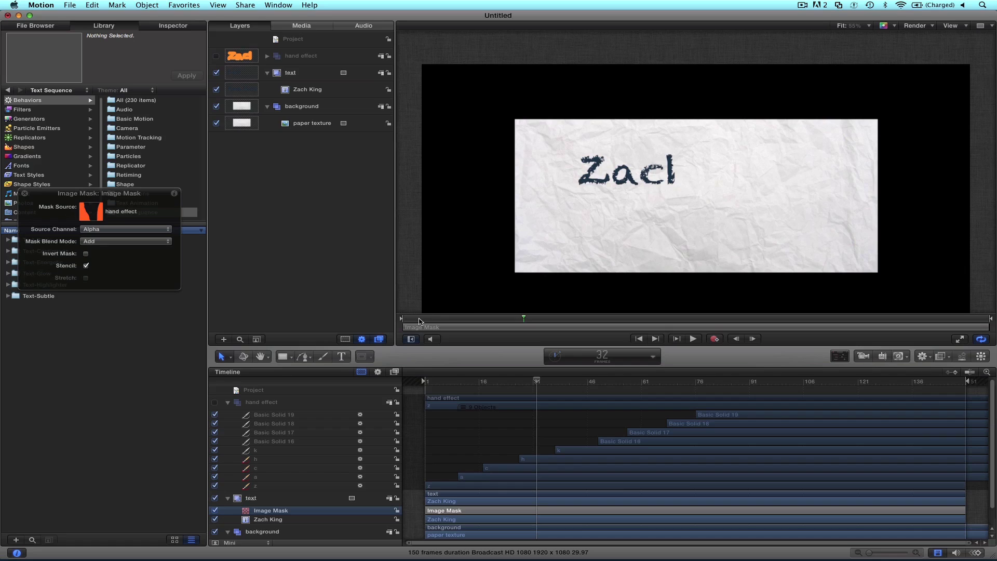
left_click_drag(420, 322, 393, 319)
key("space")
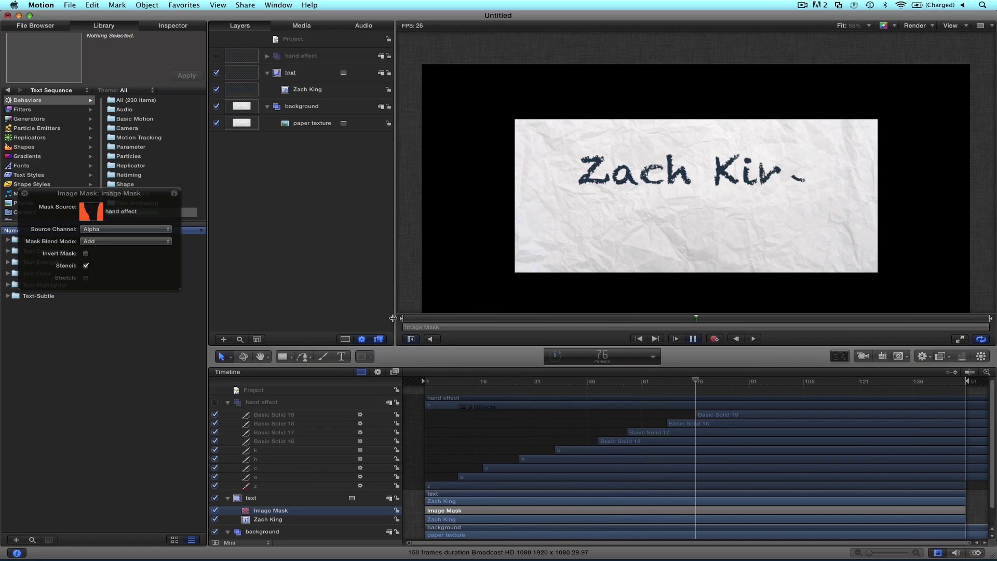
key("space")
left_click(464, 165)
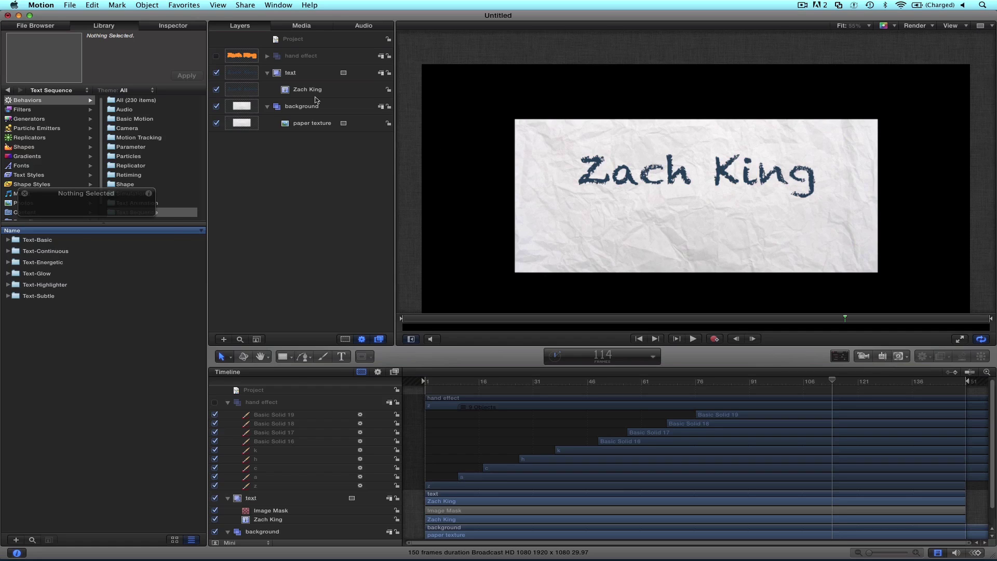
Set the Zach King text's Face Fill to a Gradient using the Gospel Green preset
left_click(300, 91)
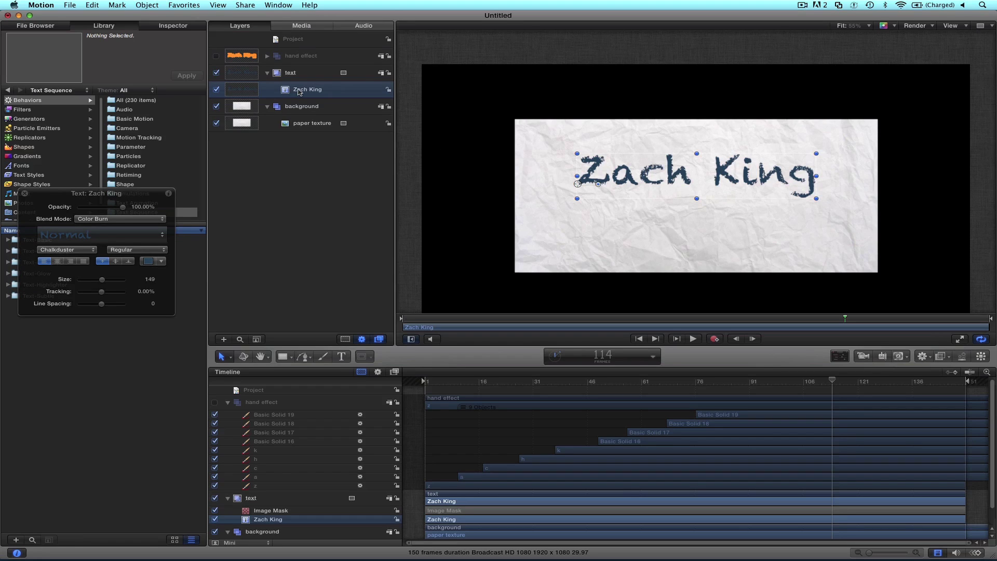
left_click(157, 29)
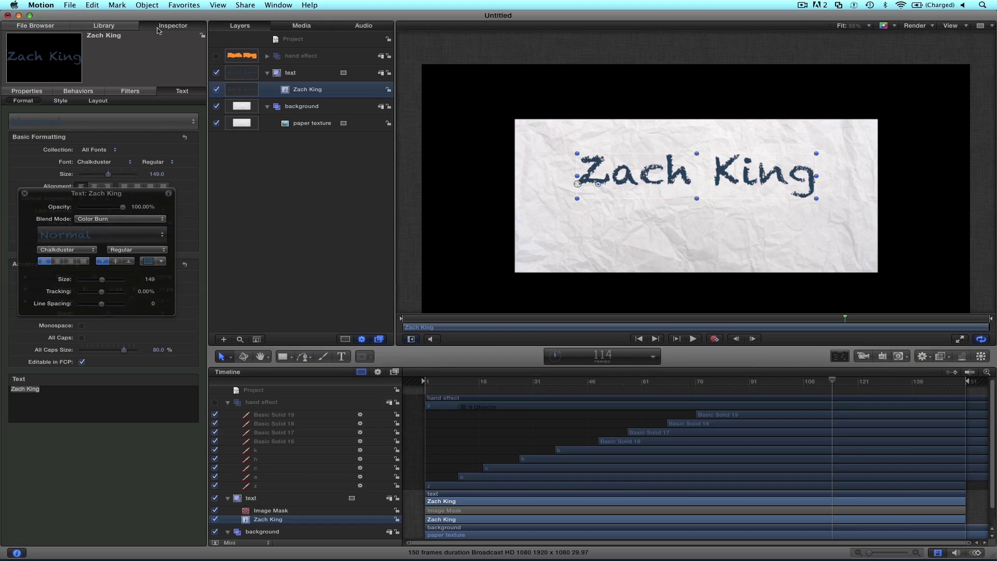
left_click_drag(92, 193, 278, 193)
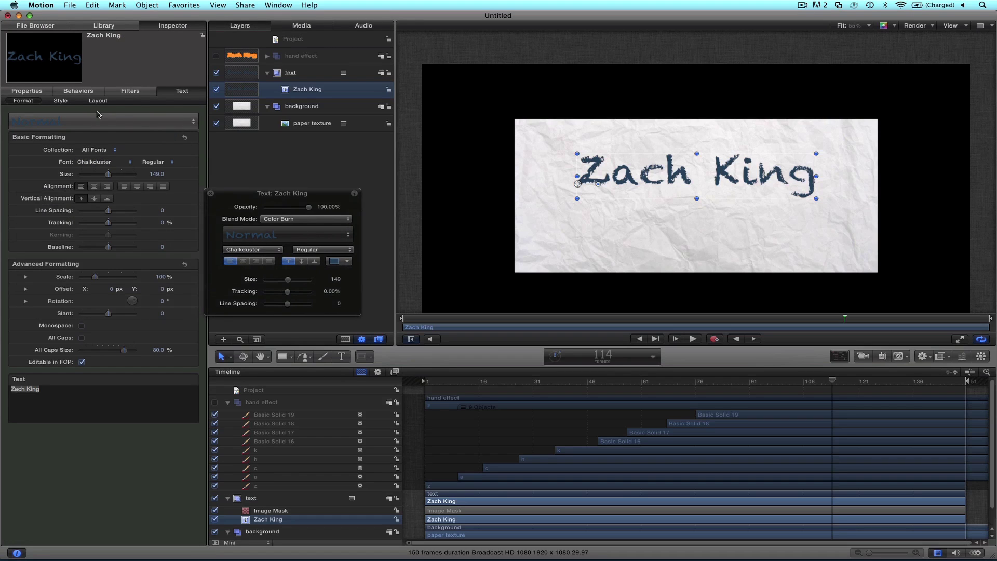
left_click(61, 101)
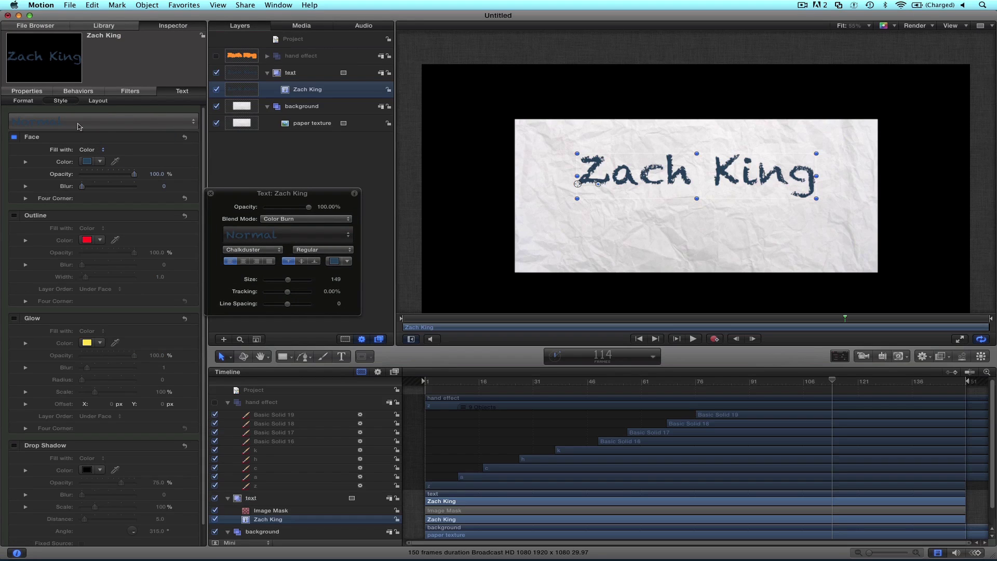
left_click(90, 149)
left_click(106, 162)
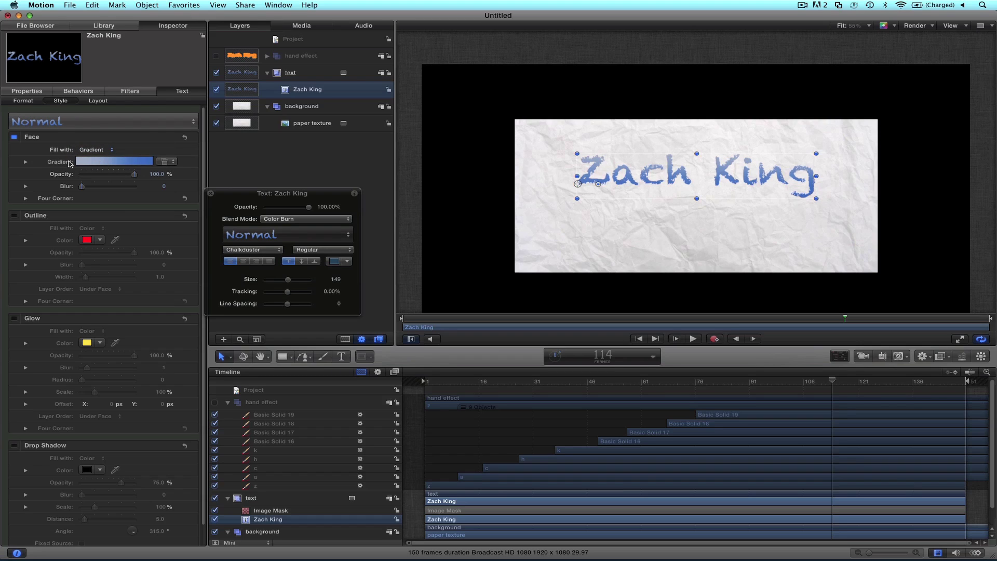
left_click(170, 161)
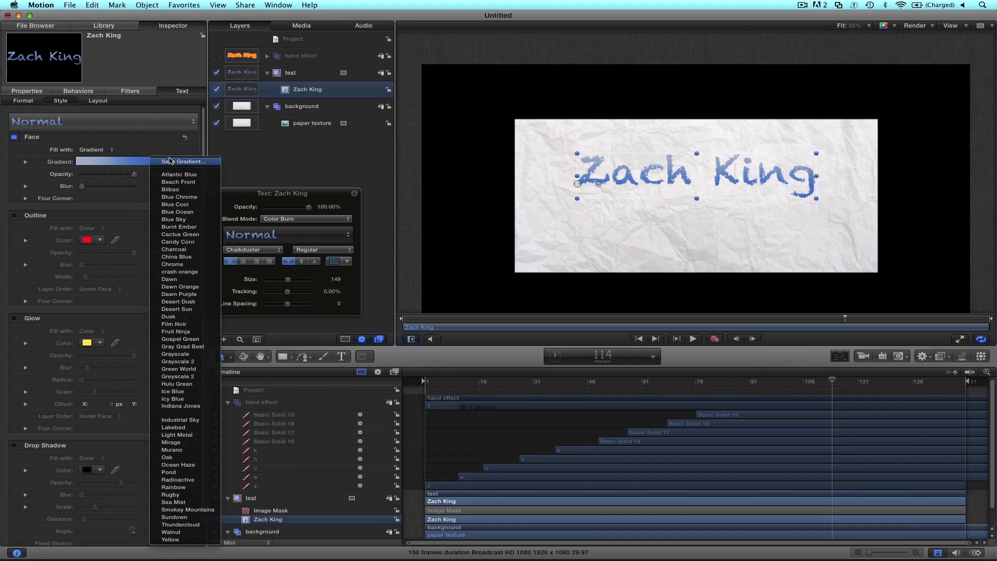
left_click(185, 340)
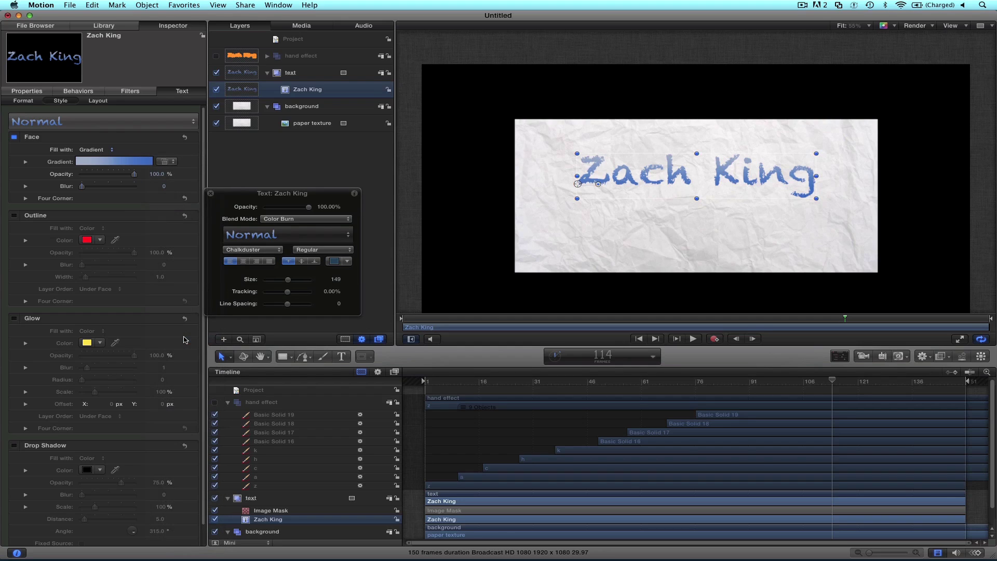
left_click(26, 162)
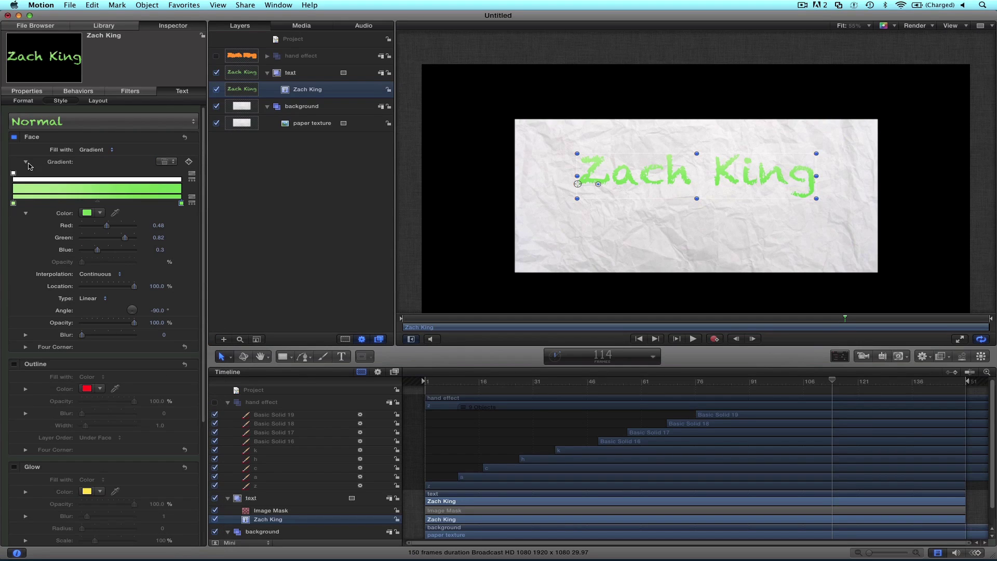
left_click(25, 164)
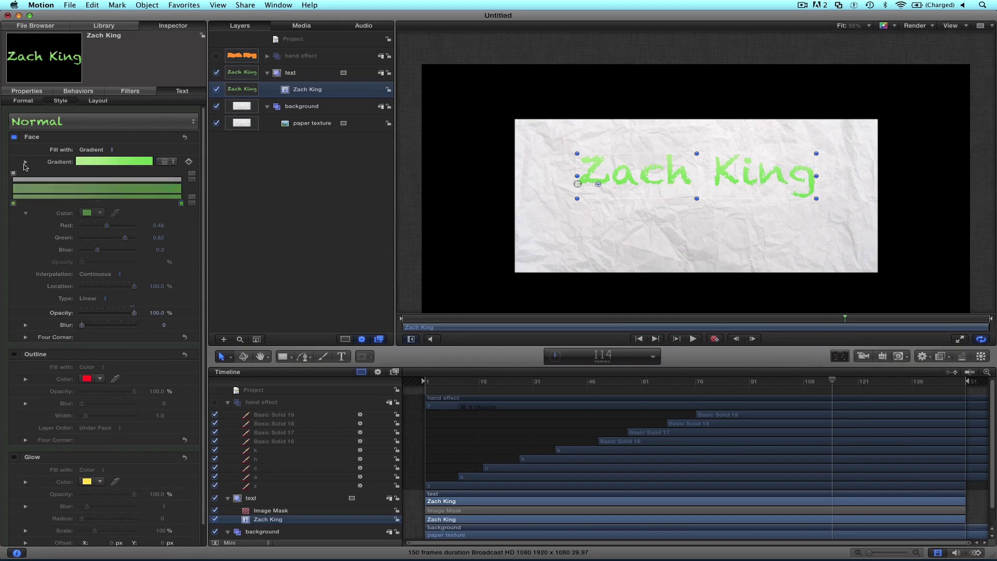
left_click(474, 213)
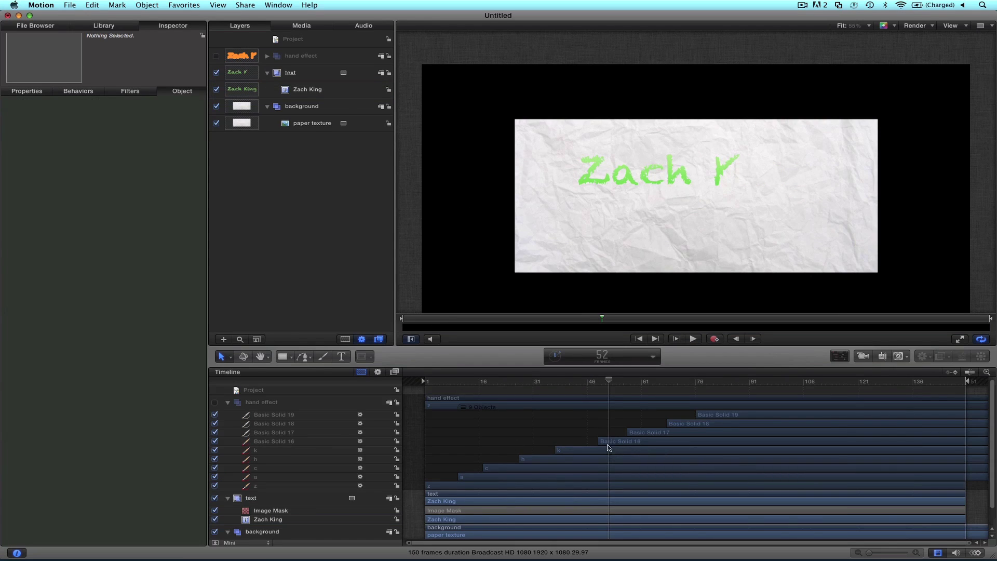
Rename the Basic Solid 16 layer to 'i' and Basic Solid 17 to 'n'
double_click(270, 441)
type("i")
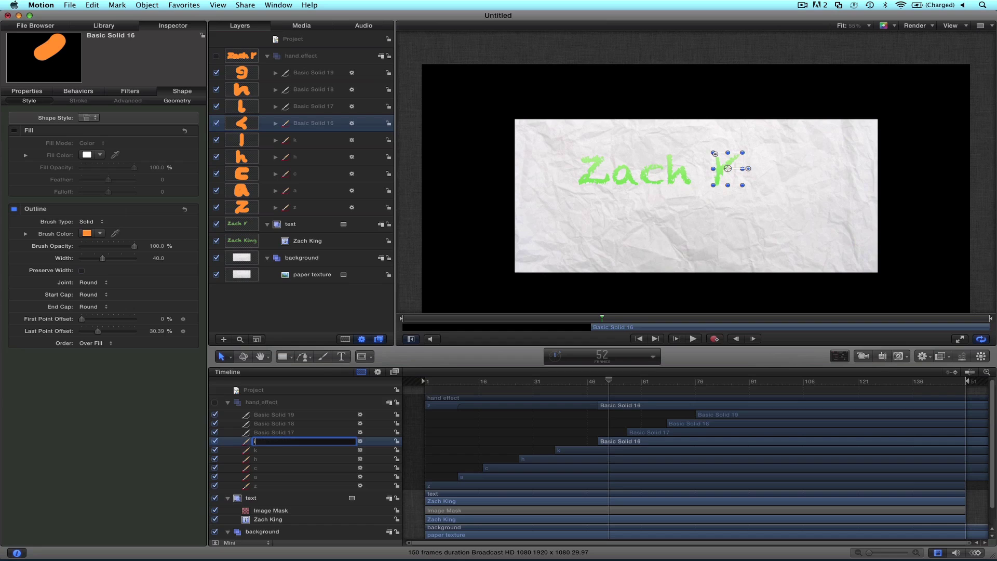
key("Return")
double_click(270, 434)
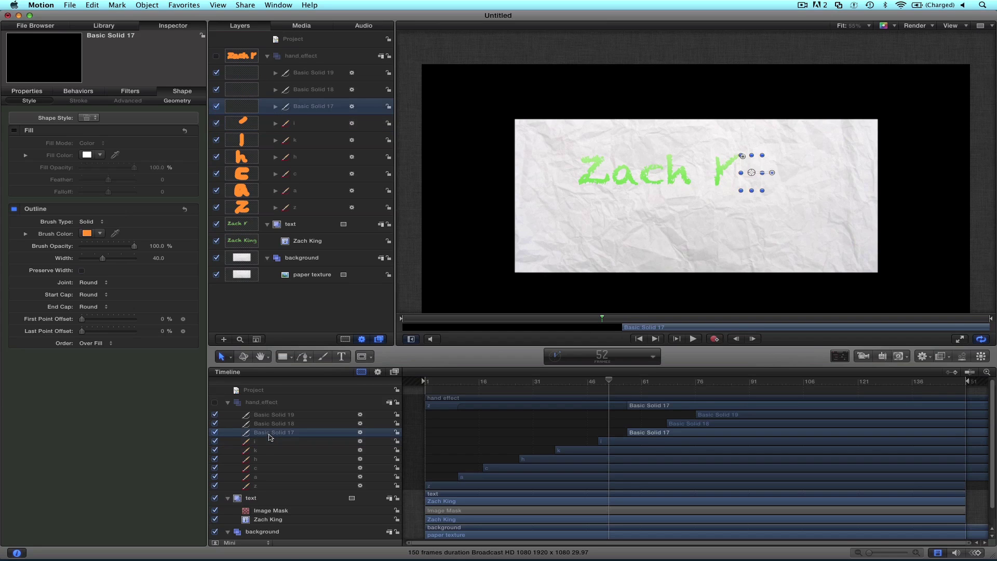
type("n")
key("Return")
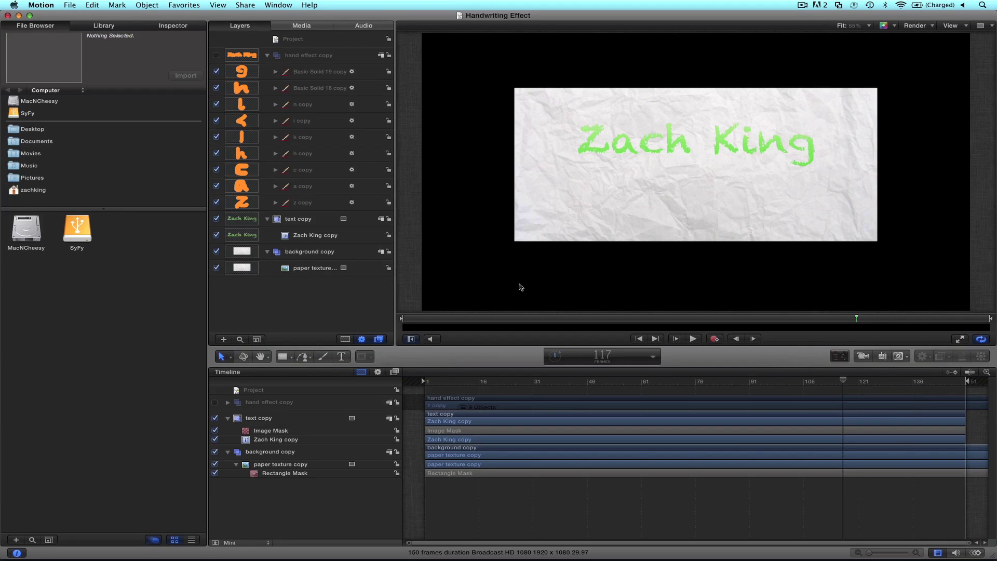
Add a new light from the Object menu and switch the project to 3D
left_click(158, 5)
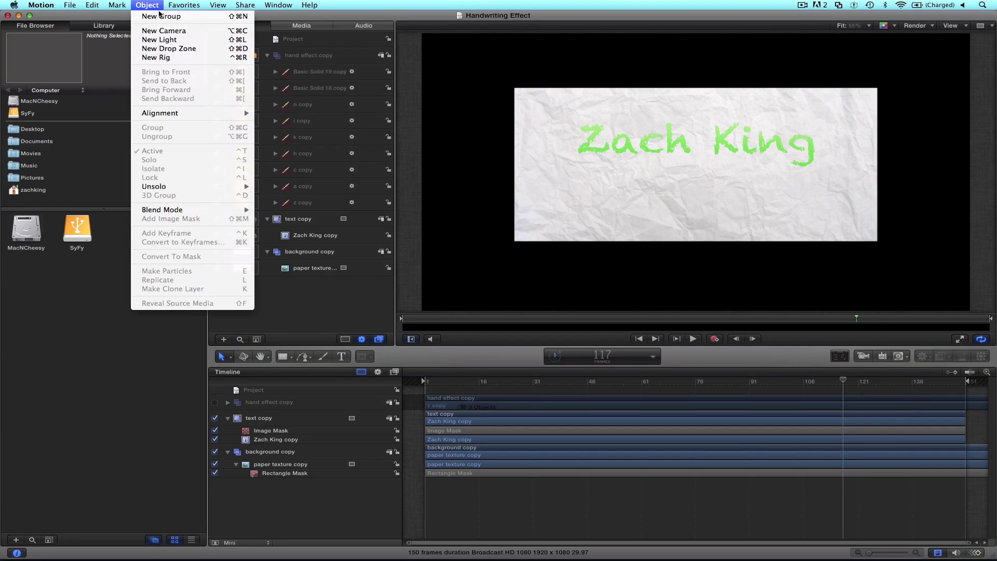
left_click(162, 39)
left_click(584, 77)
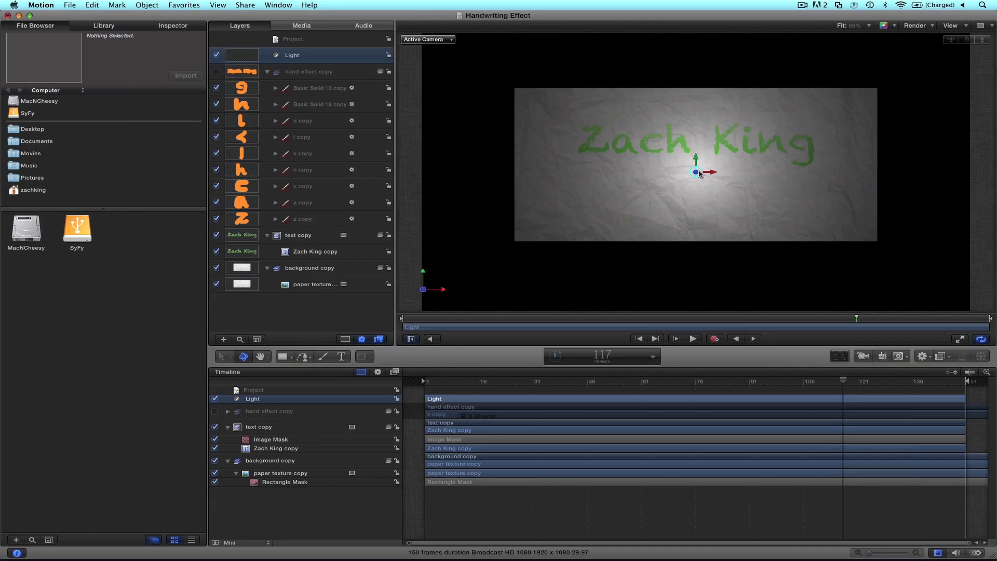
Raise the light intensity to about 212% and move it forward and up toward the text
left_click(844, 356)
left_click_drag(286, 232, 291, 236)
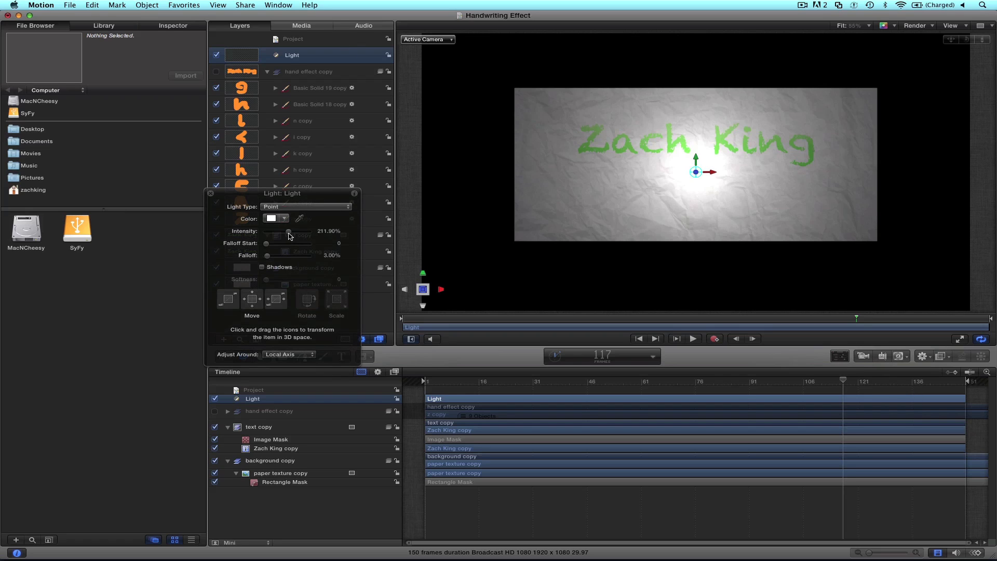
left_click_drag(697, 173, 810, 155)
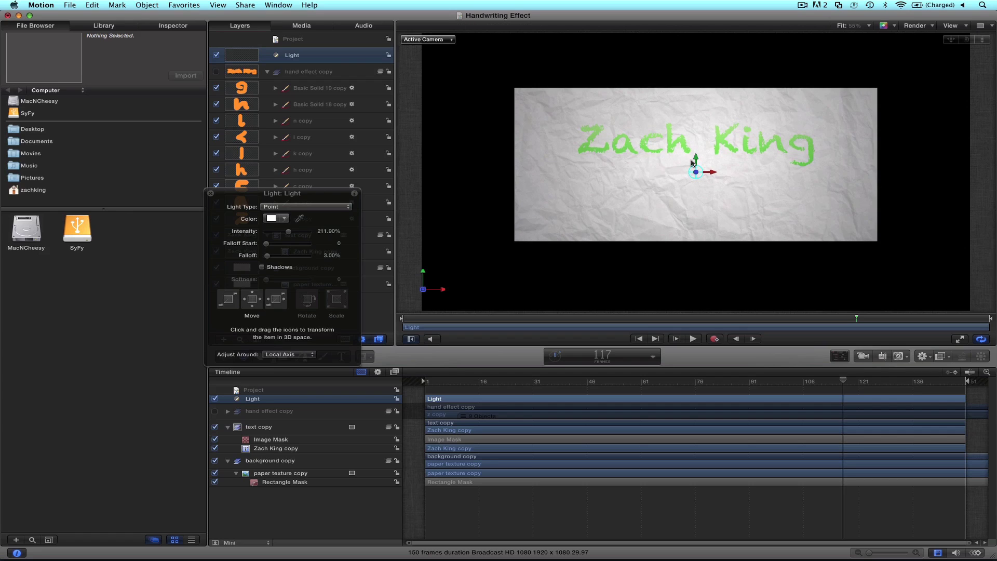
left_click_drag(696, 158, 696, 129)
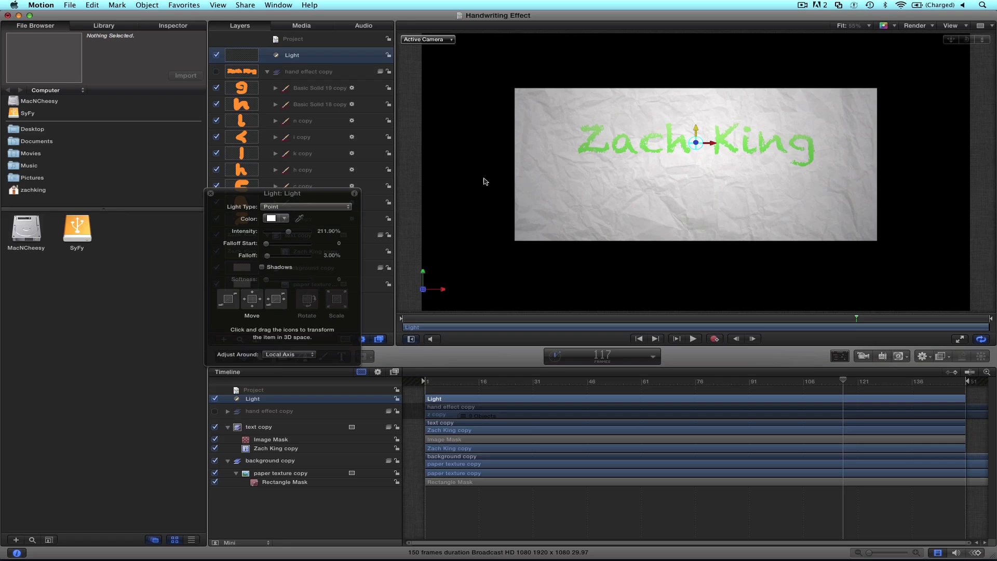
left_click(211, 194)
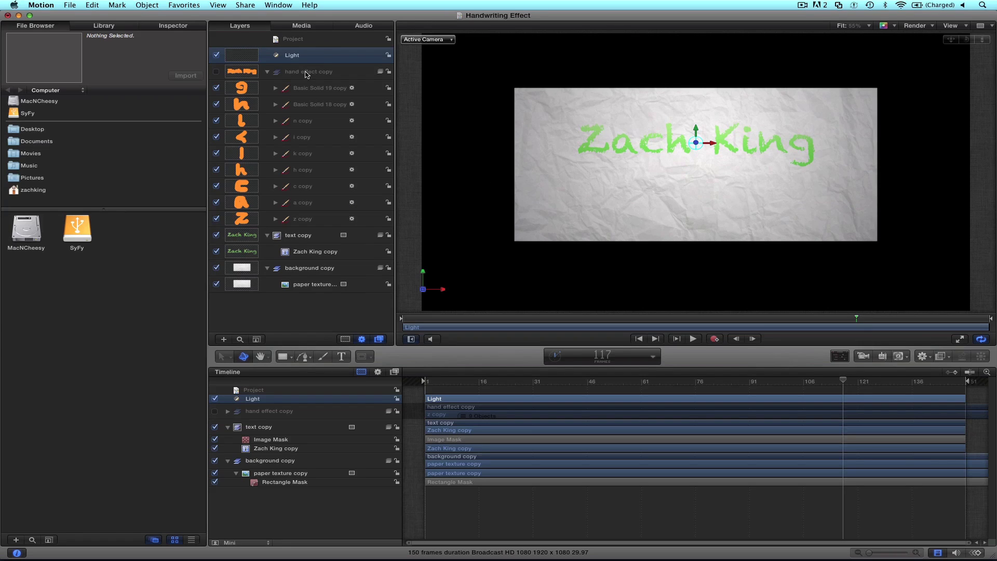
Add a new empty group to the Layers list and name it 'Big group'
right_click(279, 313)
left_click(294, 317)
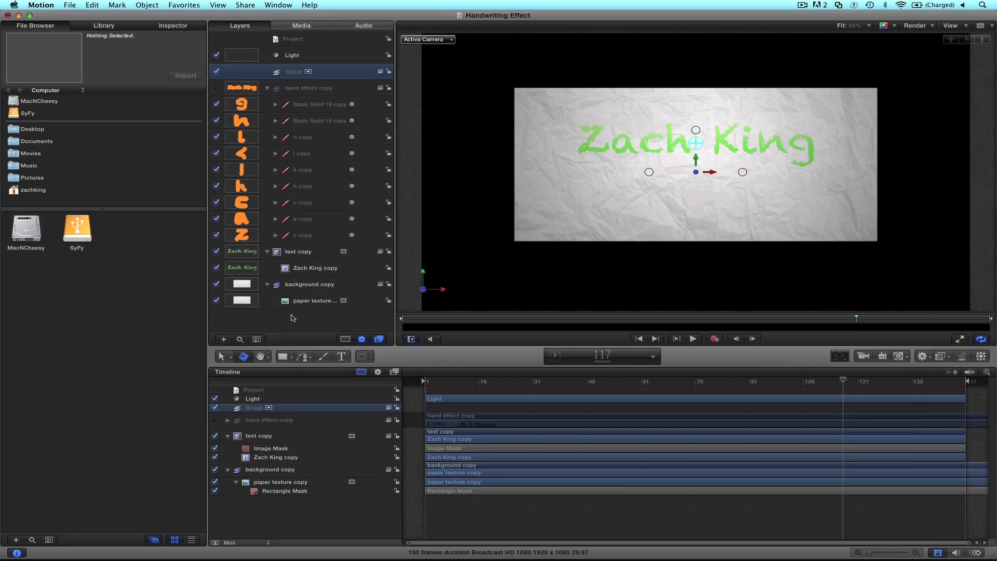
double_click(292, 73)
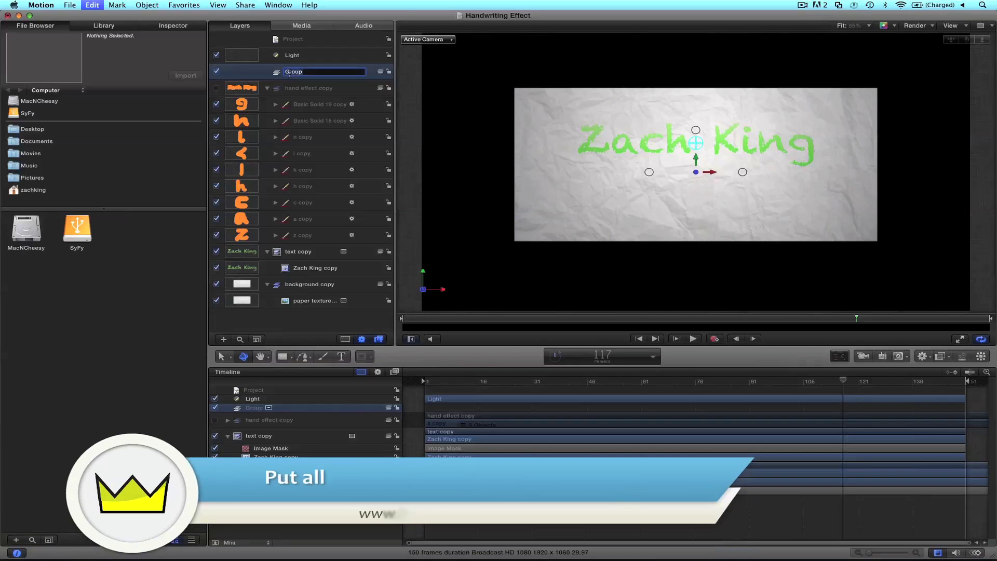
type("Big group")
key("Return")
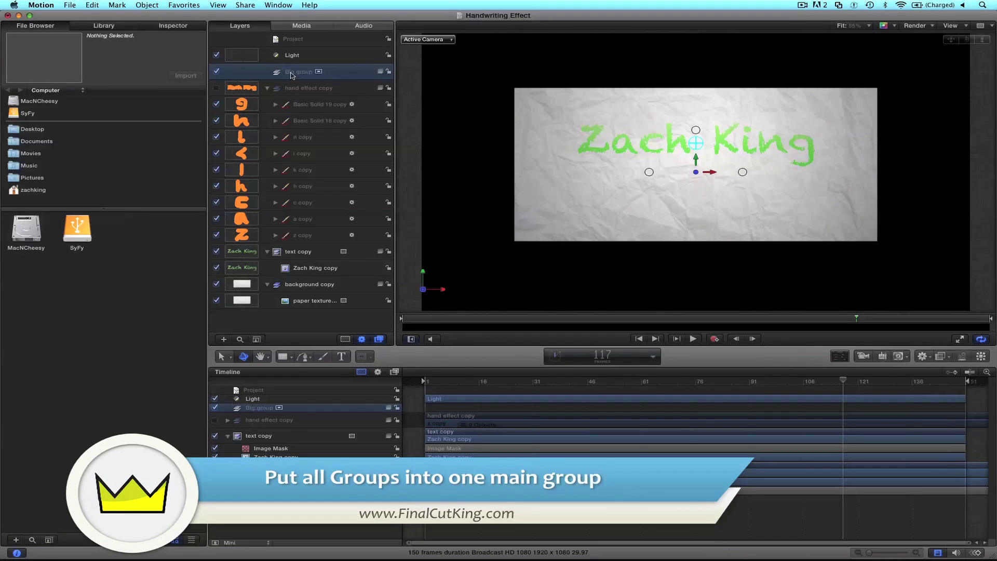
Collapse the hand effect, text and background copy groups and nest them inside Big group
left_click(302, 93)
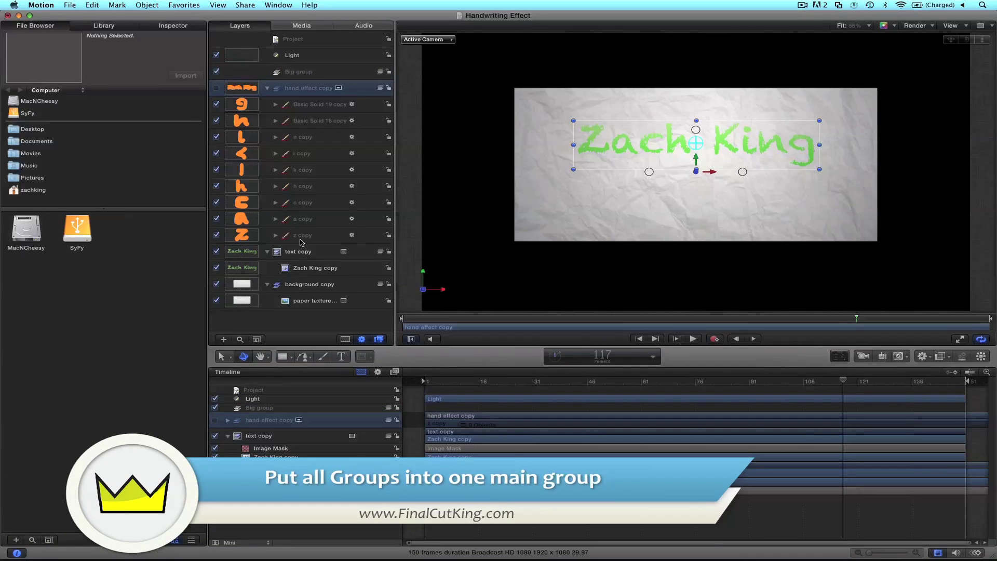
left_click(266, 88)
left_click(268, 105)
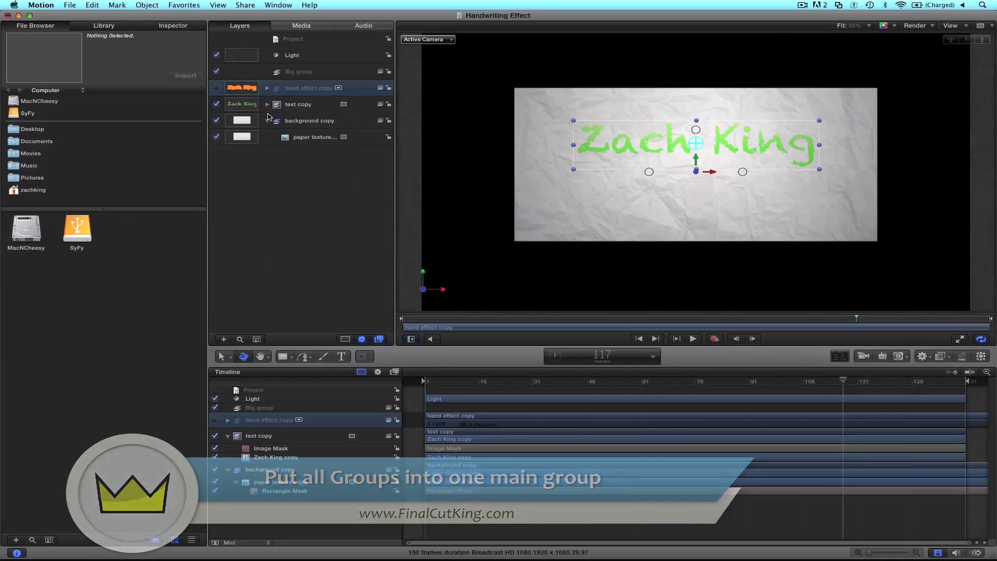
left_click(267, 121)
left_click(298, 124, "shift")
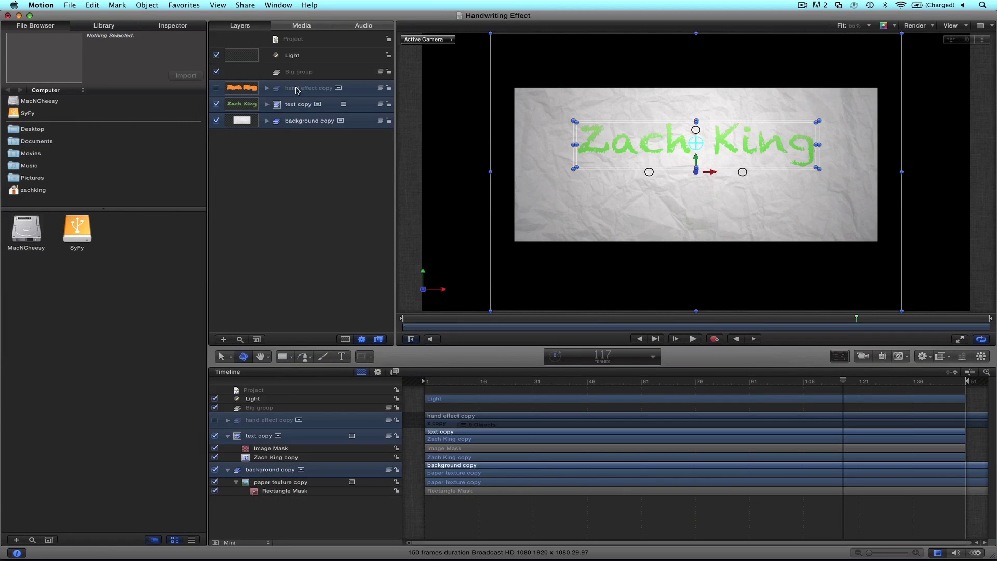
left_click_drag(298, 125, 298, 75)
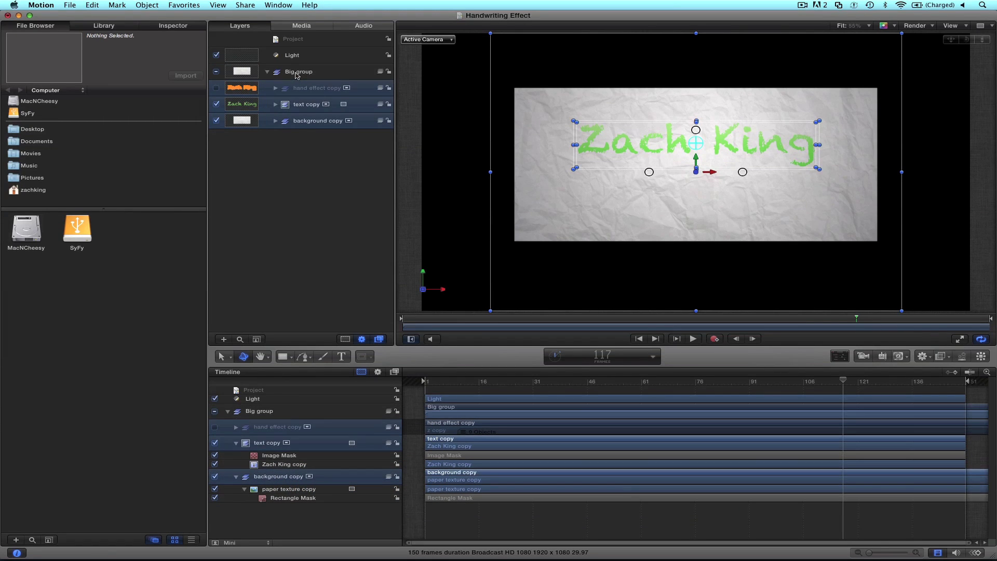
left_click(307, 235)
left_click(308, 75)
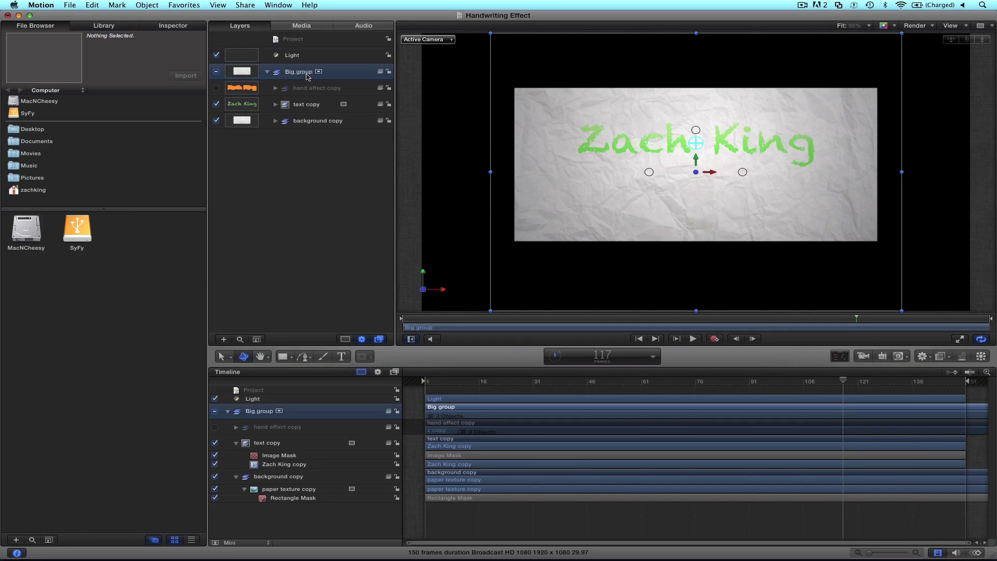
Keyframe Big group's X rotation flat at frame 1 and upright facing the camera at frame 18
left_click_drag(431, 318, 387, 322)
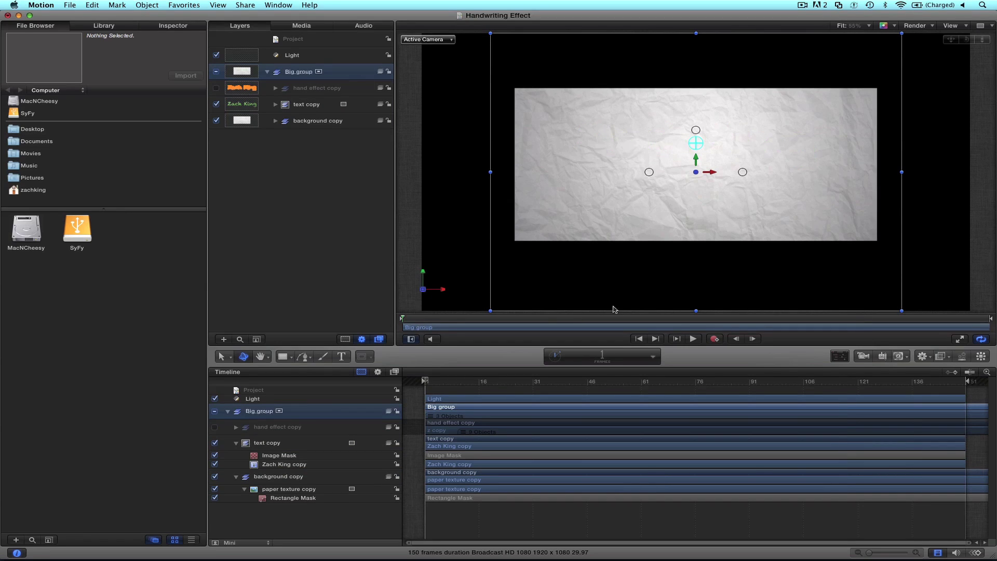
left_click_drag(696, 130, 697, 115)
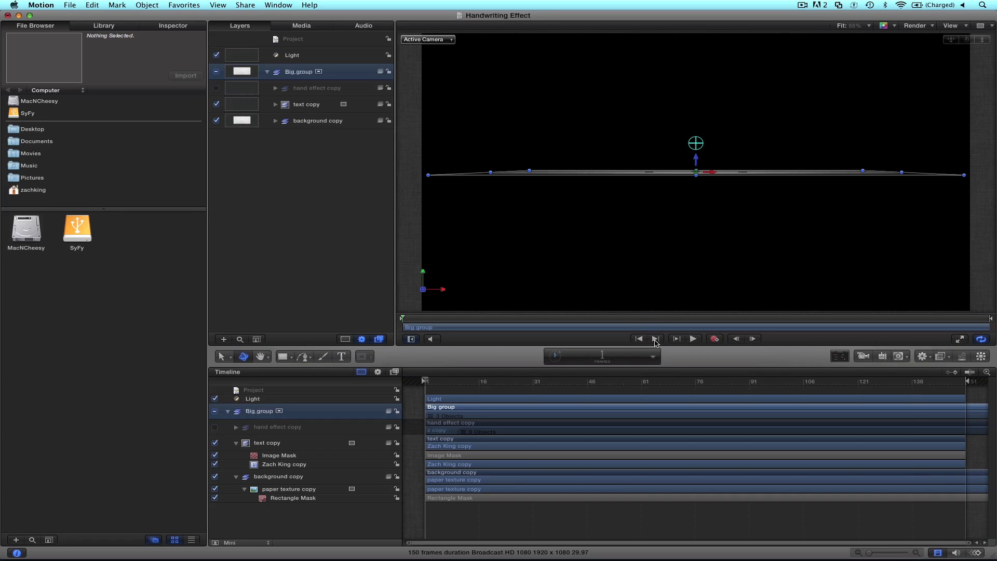
left_click(716, 338)
key("space")
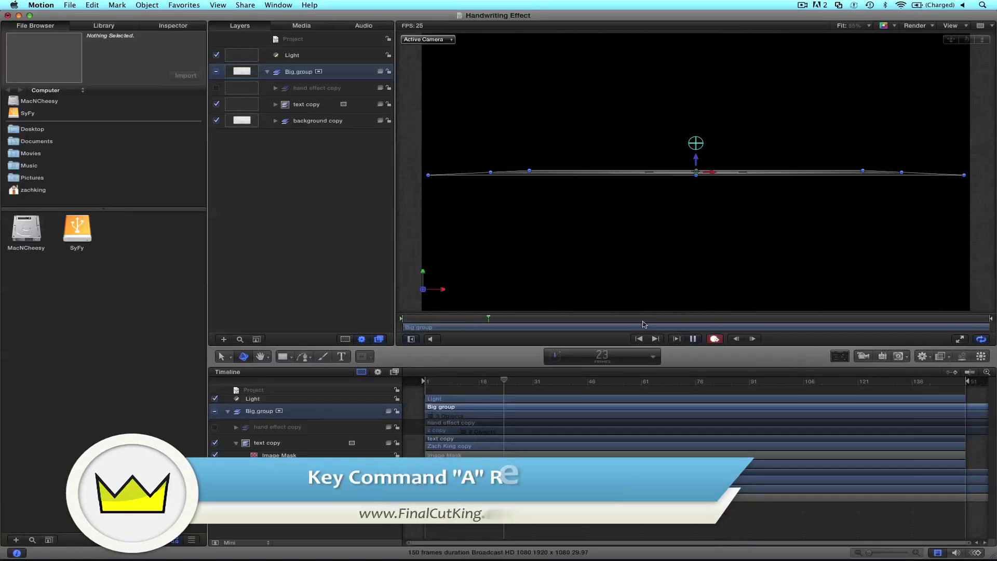
left_click_drag(486, 318, 469, 319)
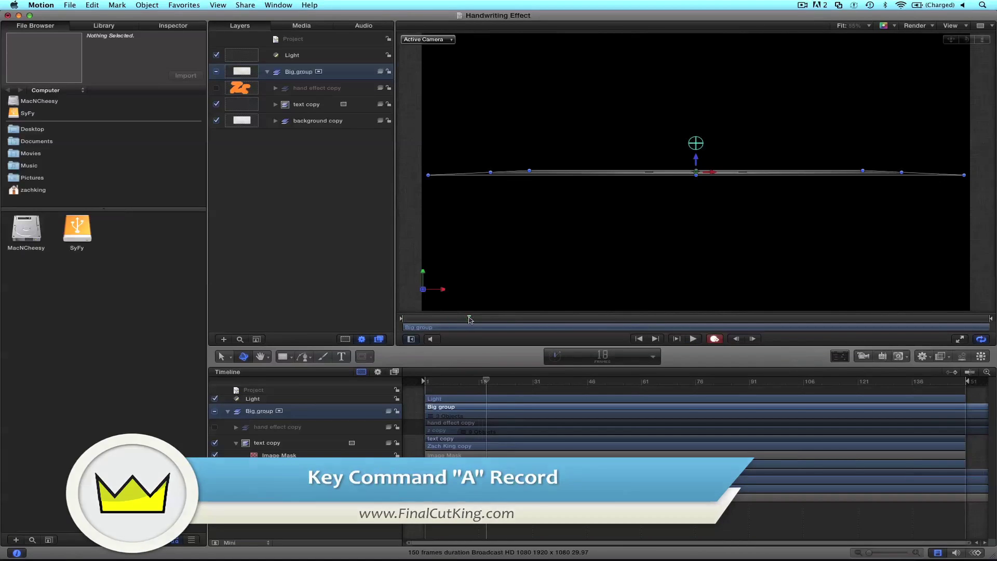
left_click_drag(695, 165, 698, 200)
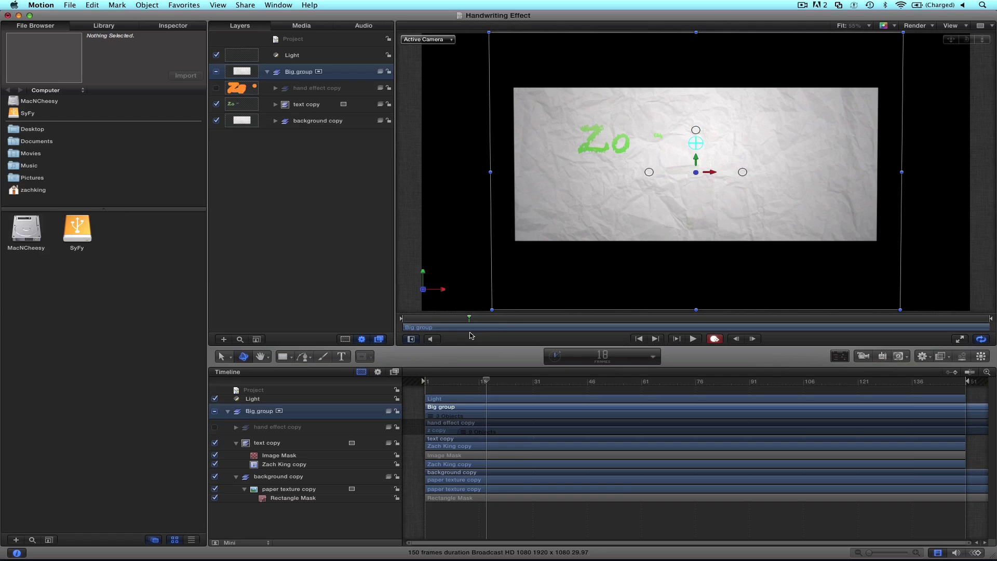
Play the rotation from the start, then show the Keyframe Editor and stop recording
left_click_drag(427, 320, 405, 320)
key("space")
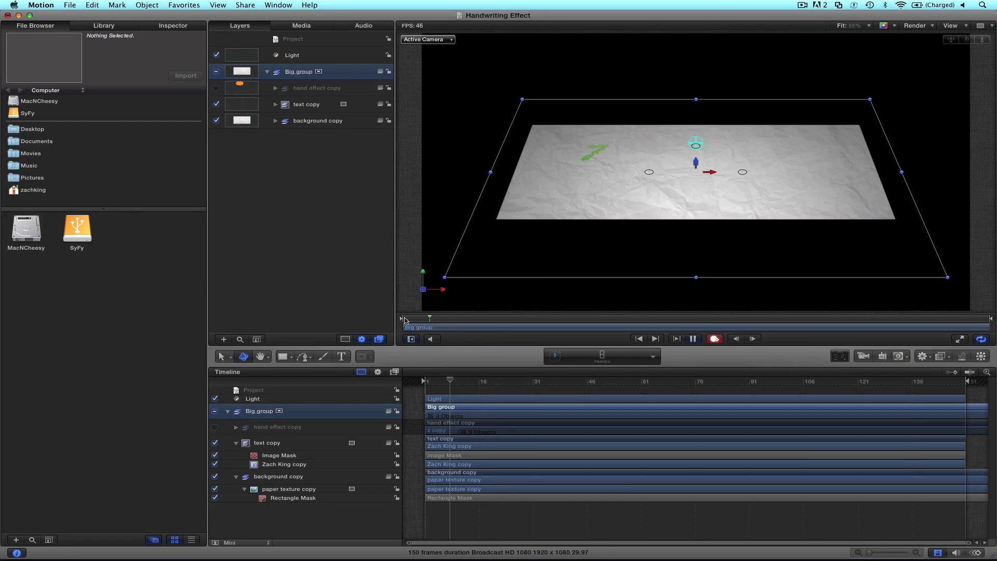
key("space")
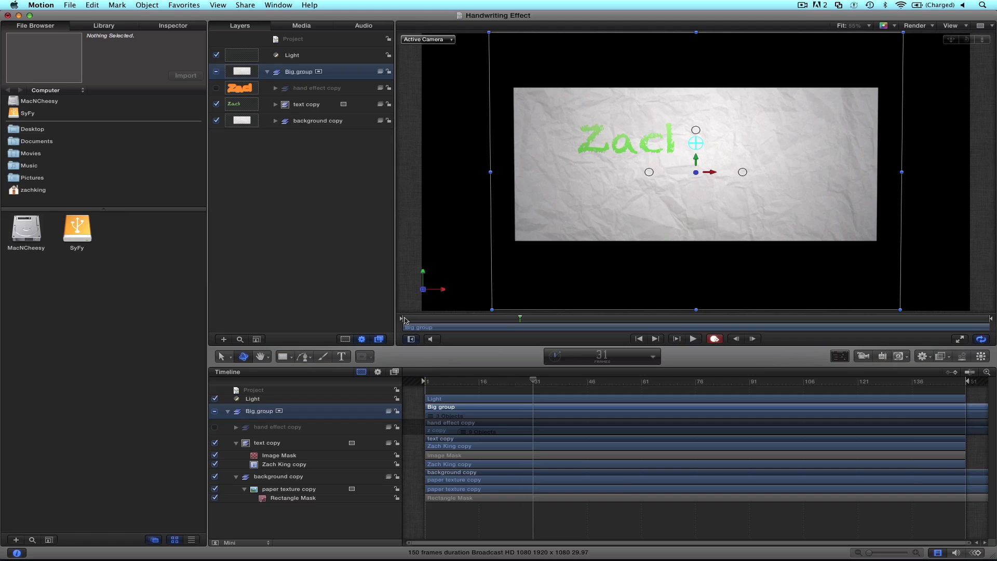
key("super+8")
key("a")
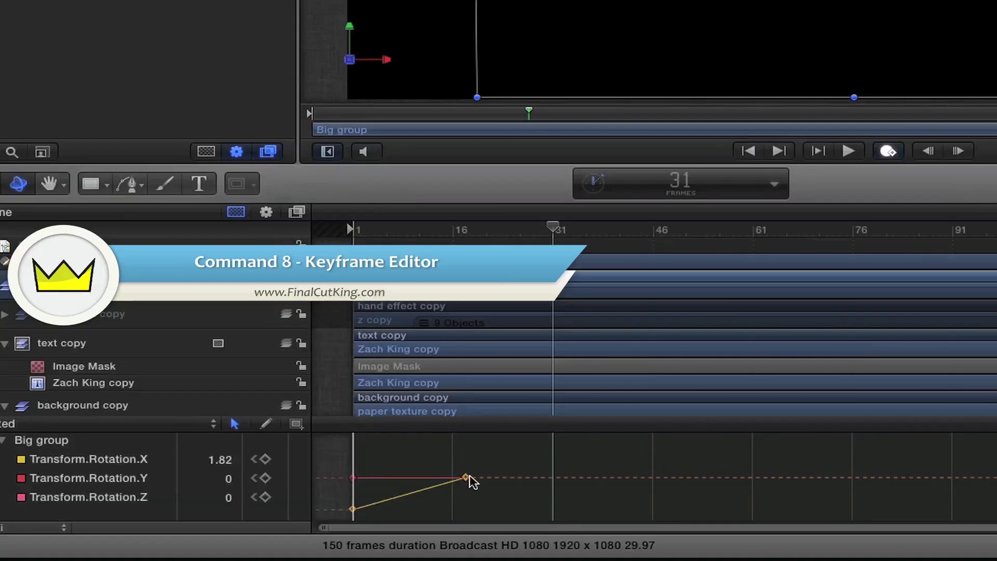
Set Big group's Rotation.X keyframes to Continuous interpolation and play back from the start
right_click(470, 476)
mouse_move(492, 500)
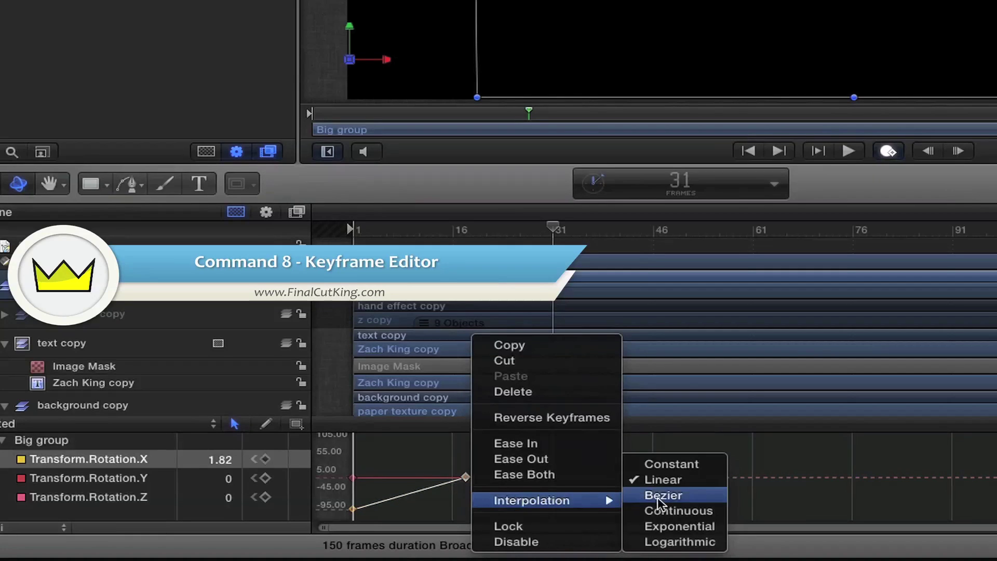
left_click(657, 512)
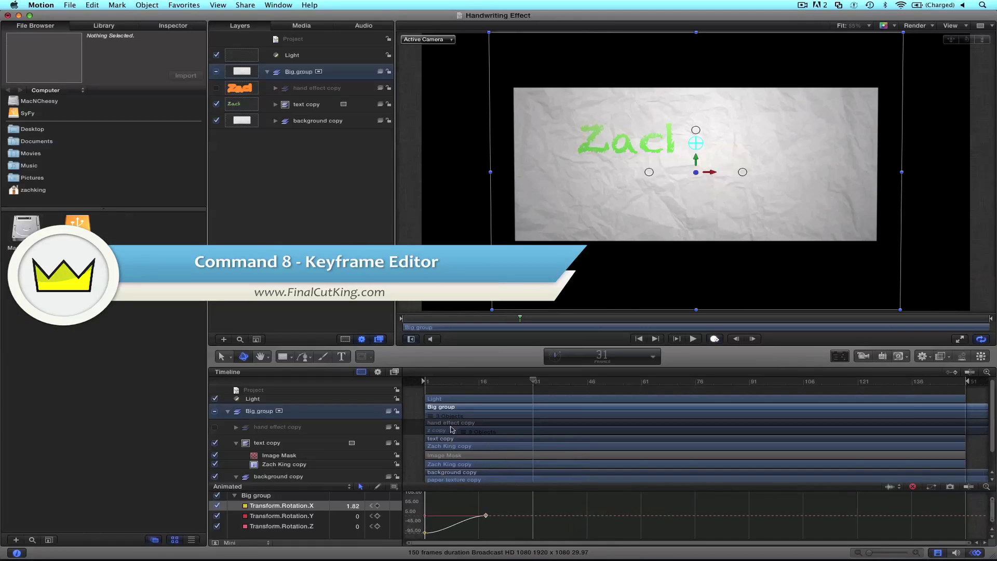
left_click(425, 381)
key("space")
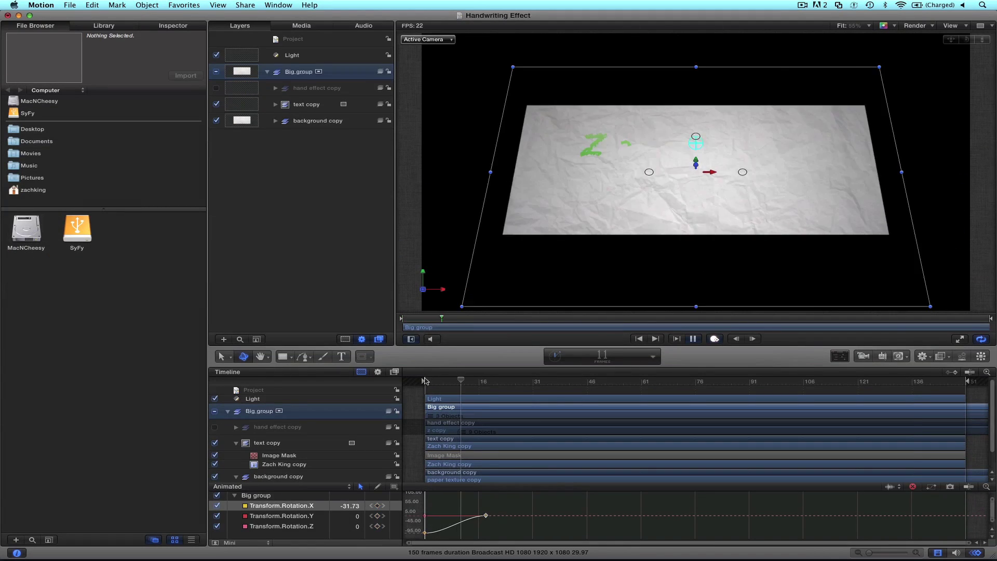
key("space")
key("a")
left_click(414, 259)
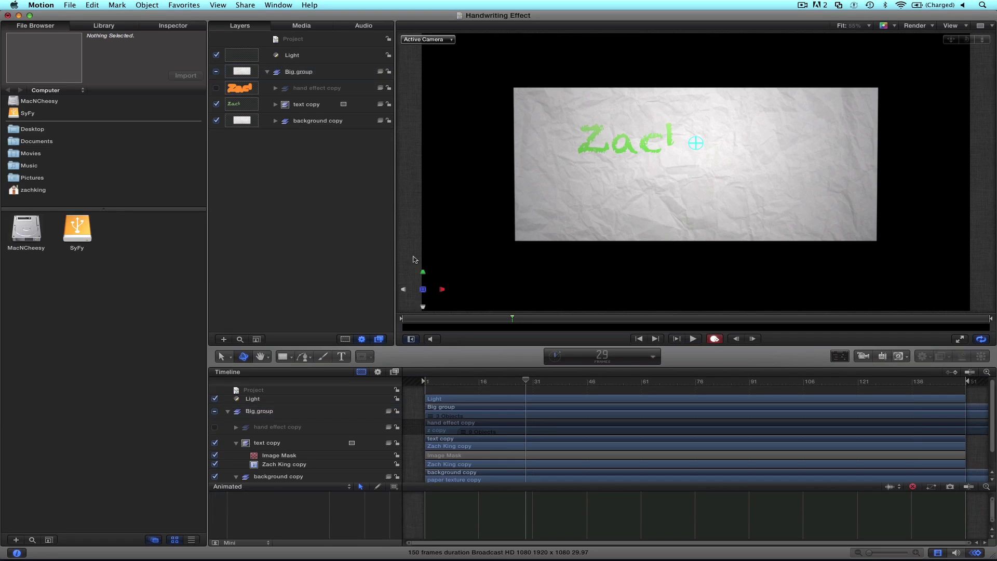
Switch off the Record button with the A key
key("a")
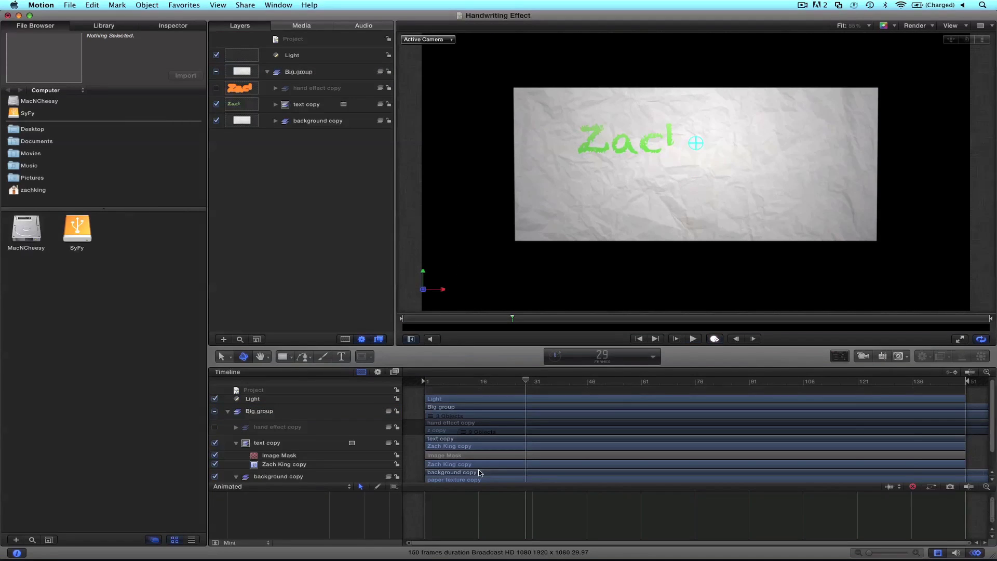